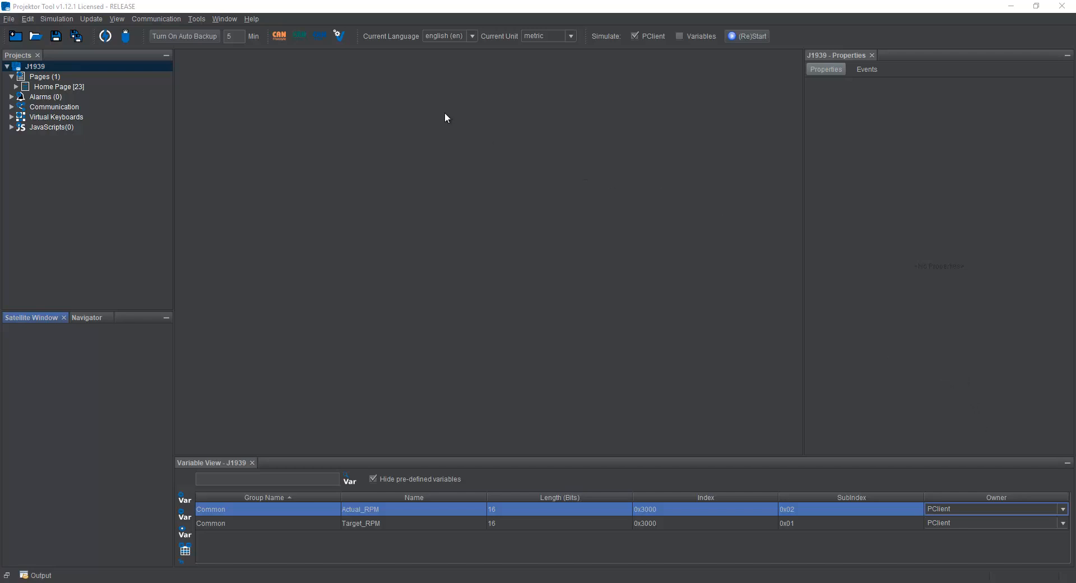
# Configure port CAN:1 with a bus speed of 250 kbps.
pyautogui.click(158, 17)
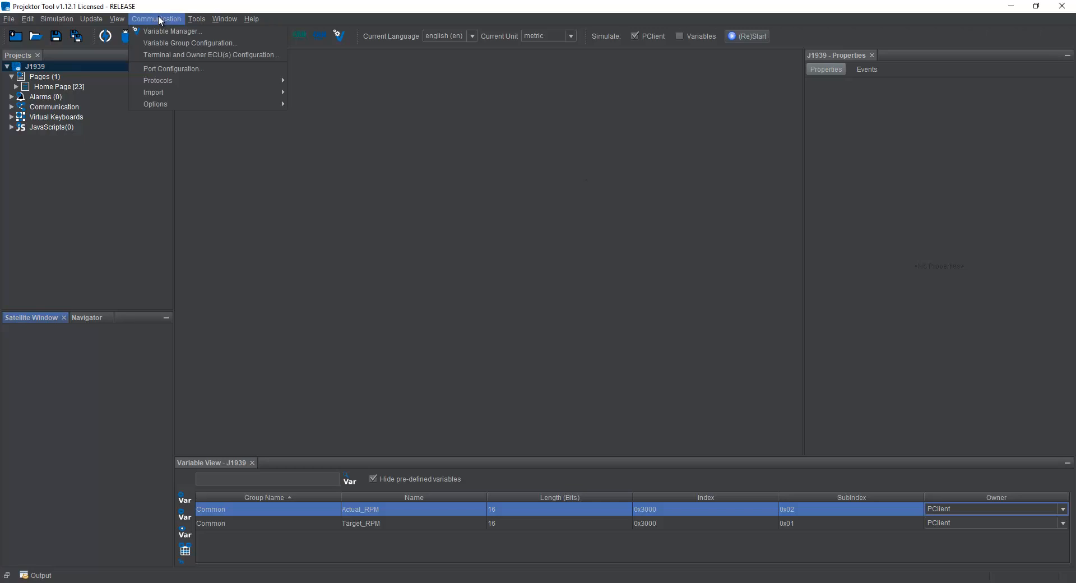
pyautogui.click(180, 68)
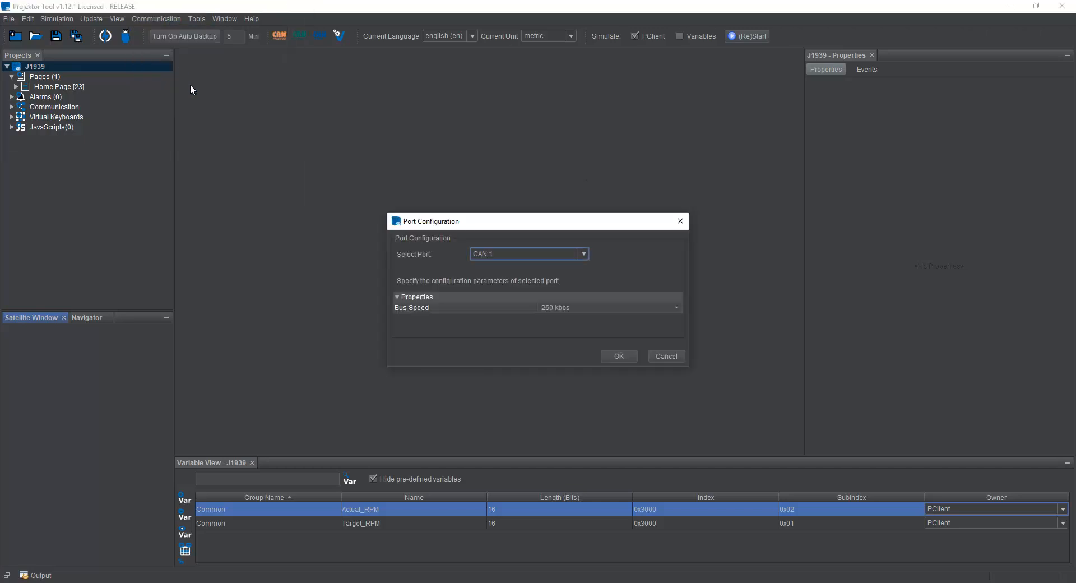
pyautogui.click(490, 253)
pyautogui.click(498, 268)
pyautogui.click(589, 308)
pyautogui.click(546, 315)
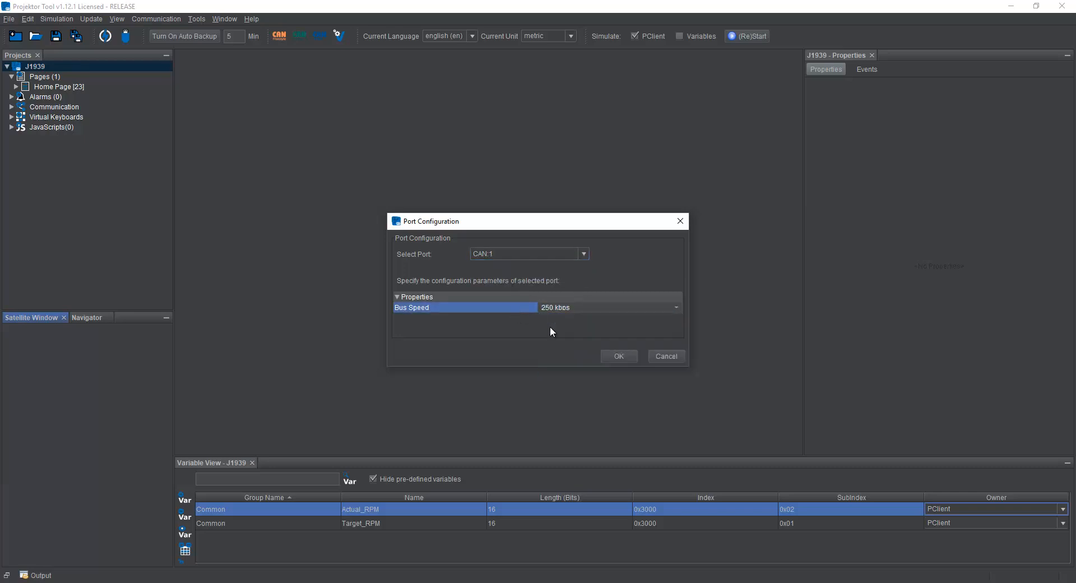
pyautogui.click(619, 356)
# Add the J1939 protocol running on CAN 1 to the project in the Terminal and Owner ECU(s) configuration.
pyautogui.click(158, 18)
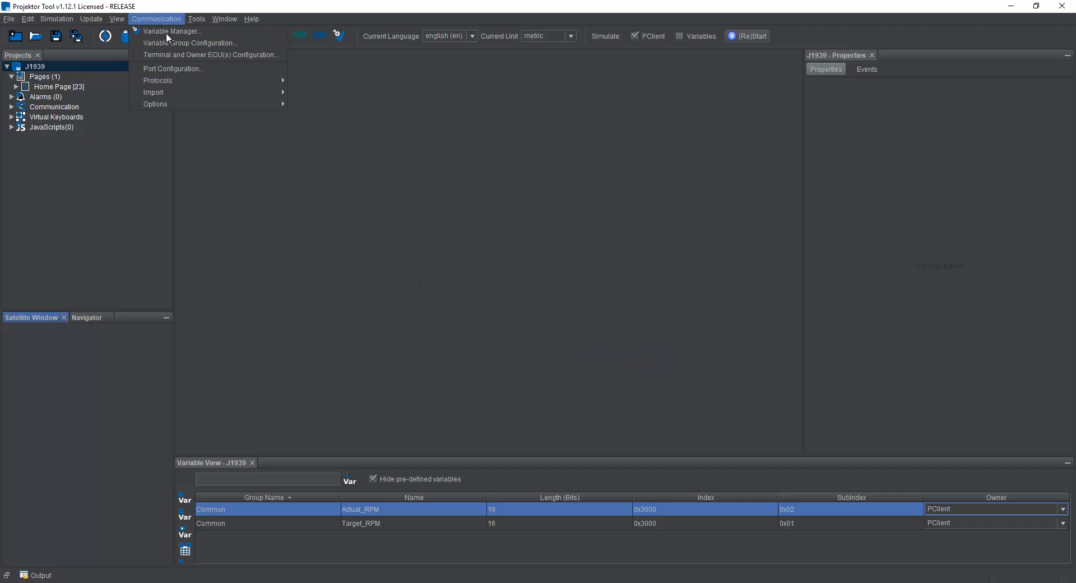
pyautogui.click(202, 56)
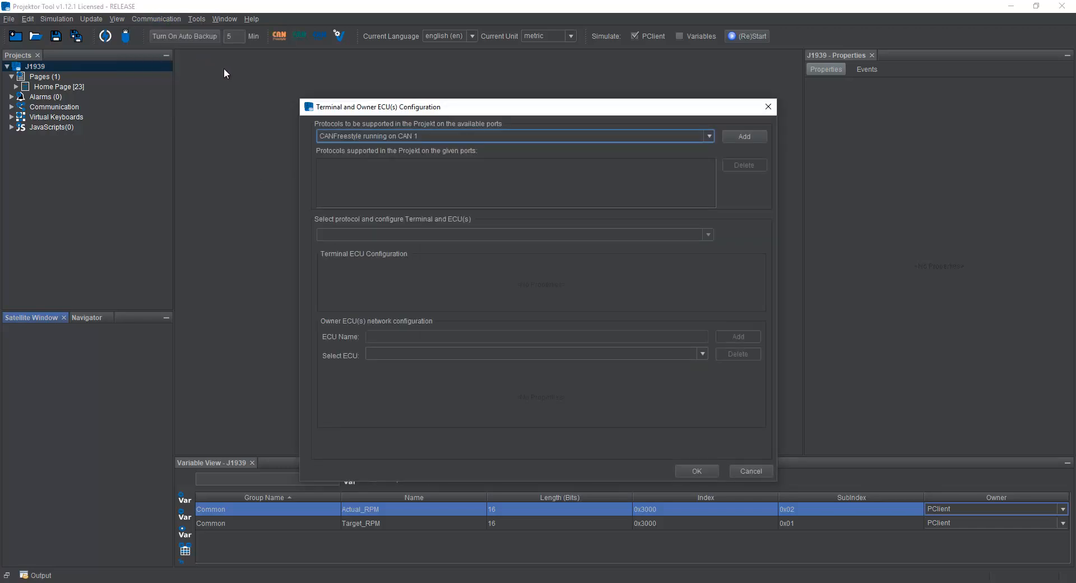
pyautogui.click(384, 134)
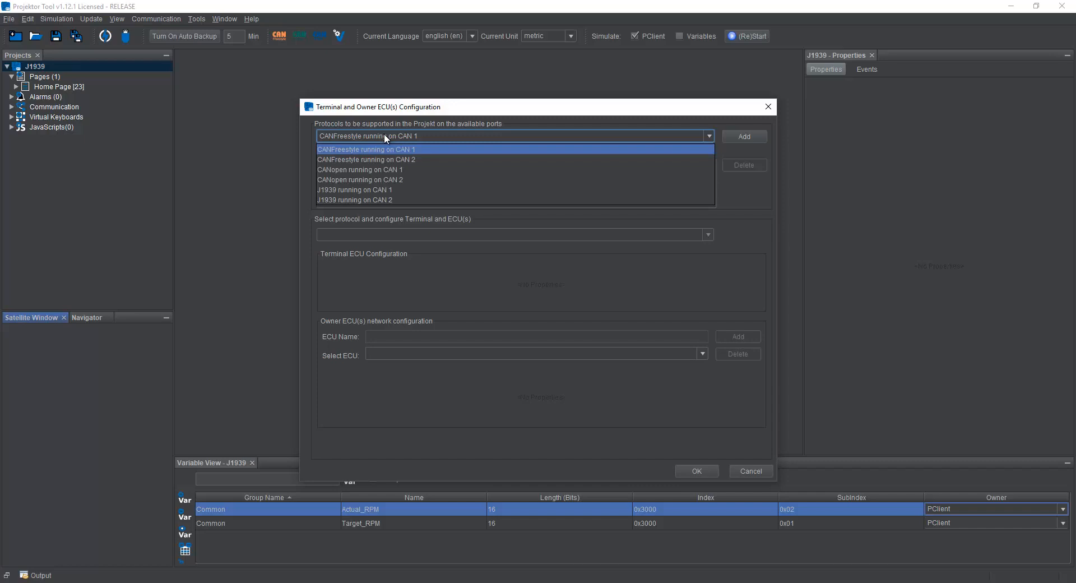
pyautogui.click(399, 191)
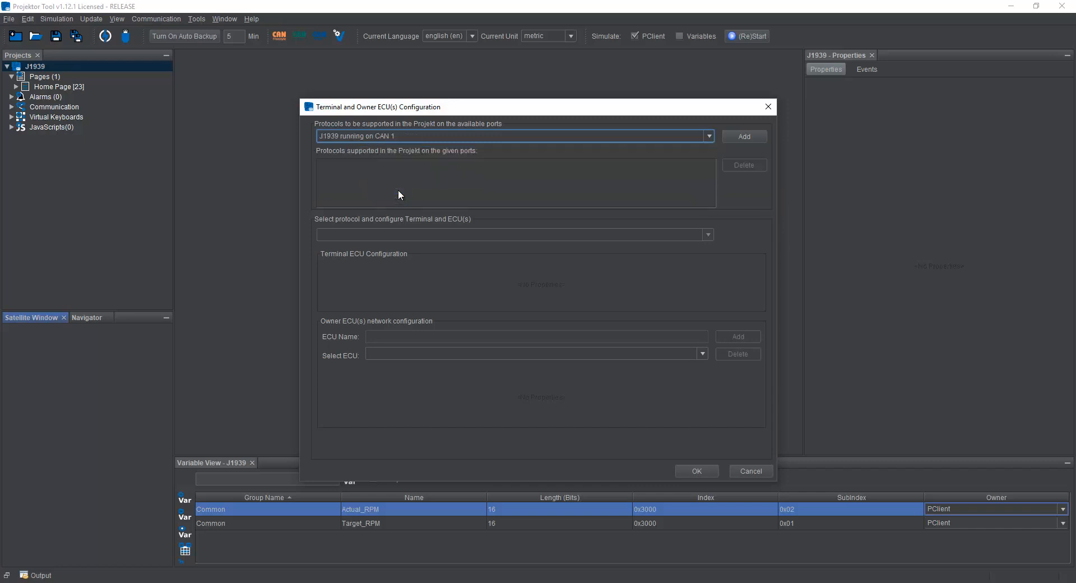
pyautogui.click(745, 137)
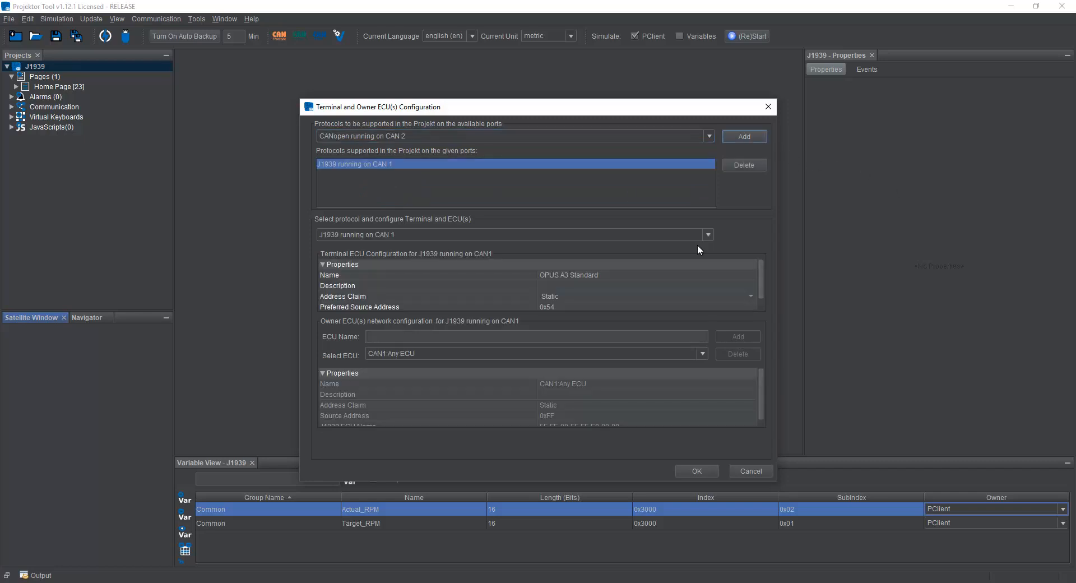
# Review the terminal ECU's address claim options and preferred source address, and the properties of the default CAN1:Any ECU owner.
pyautogui.scroll(-1, 463, 277)
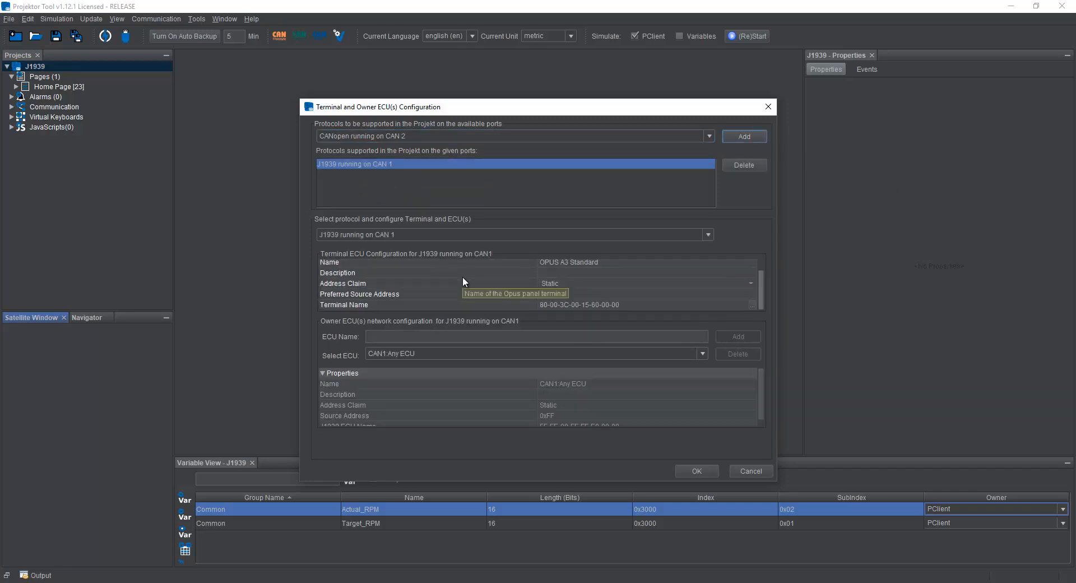
pyautogui.scroll(1, 463, 277)
pyautogui.scroll(-1, 463, 277)
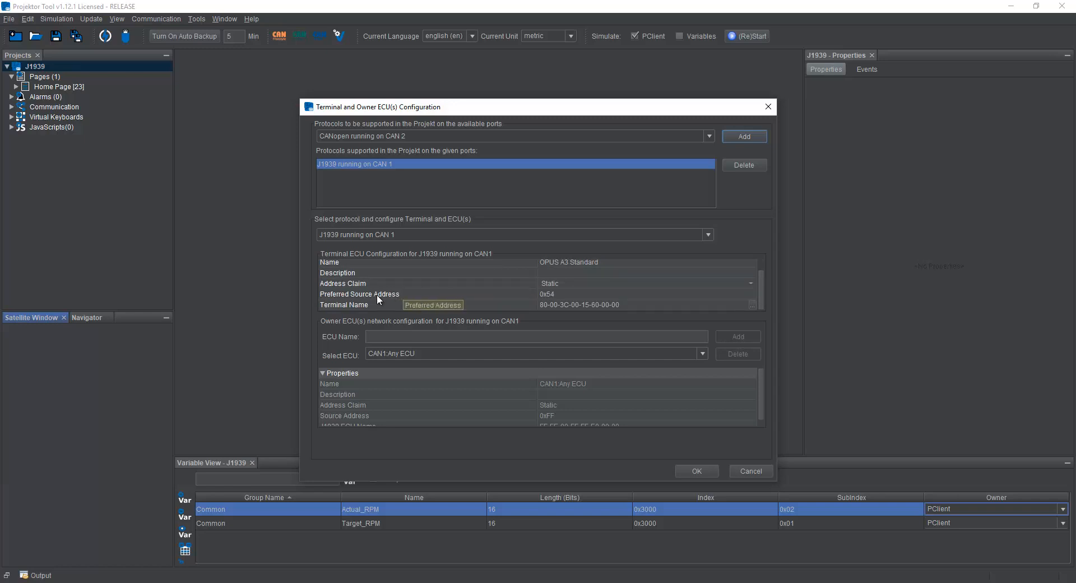
pyautogui.click(394, 295)
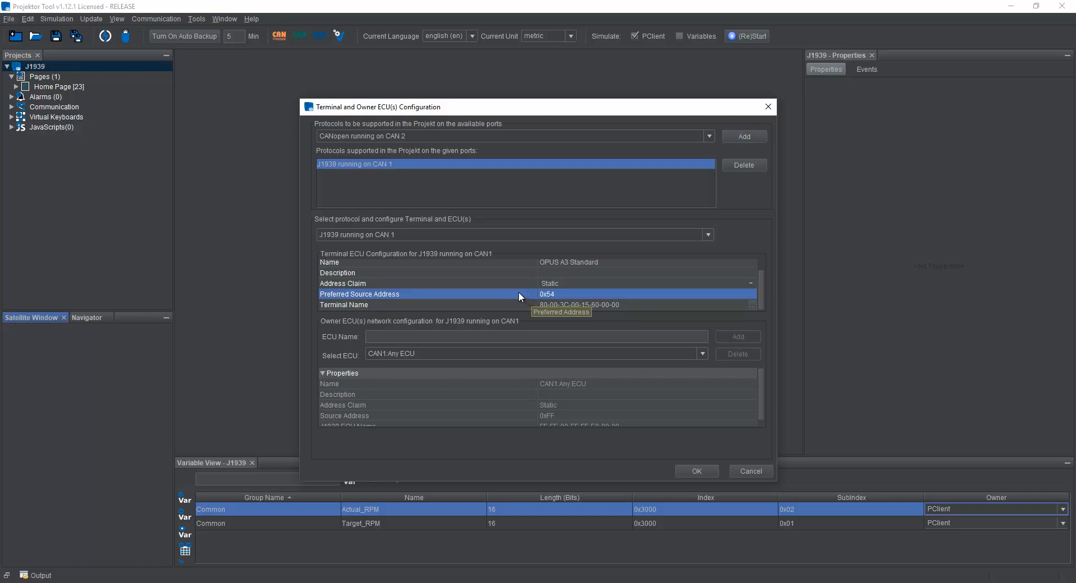
pyautogui.click(570, 284)
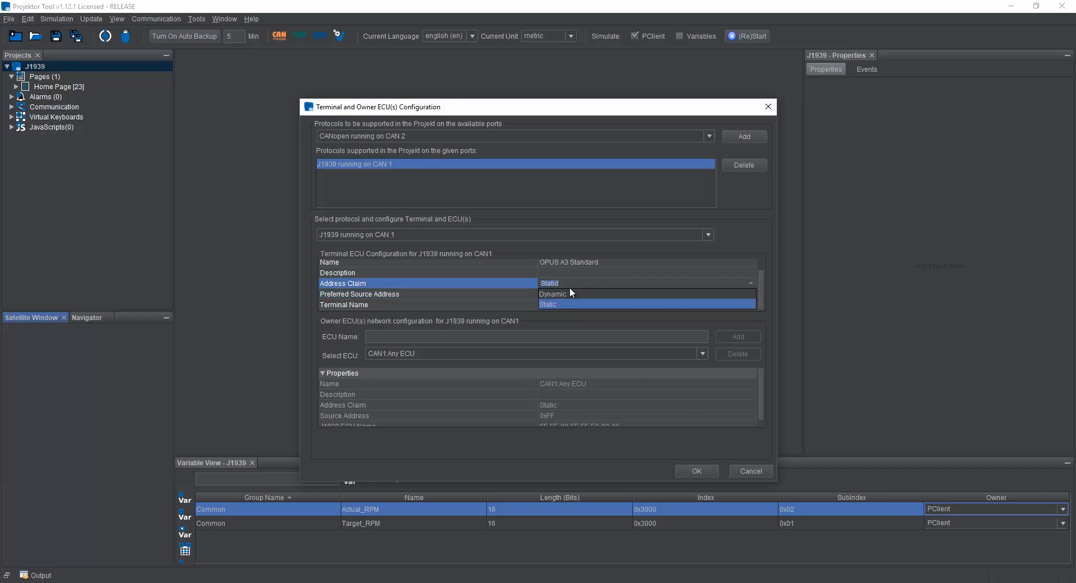
pyautogui.click(495, 293)
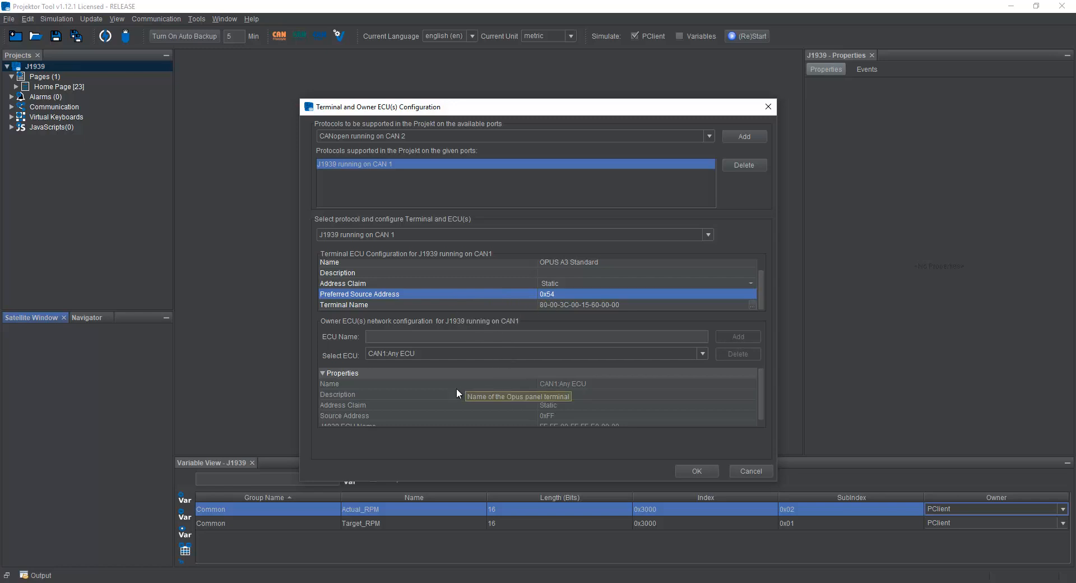
pyautogui.scroll(-1, 460, 392)
pyautogui.scroll(1, 461, 399)
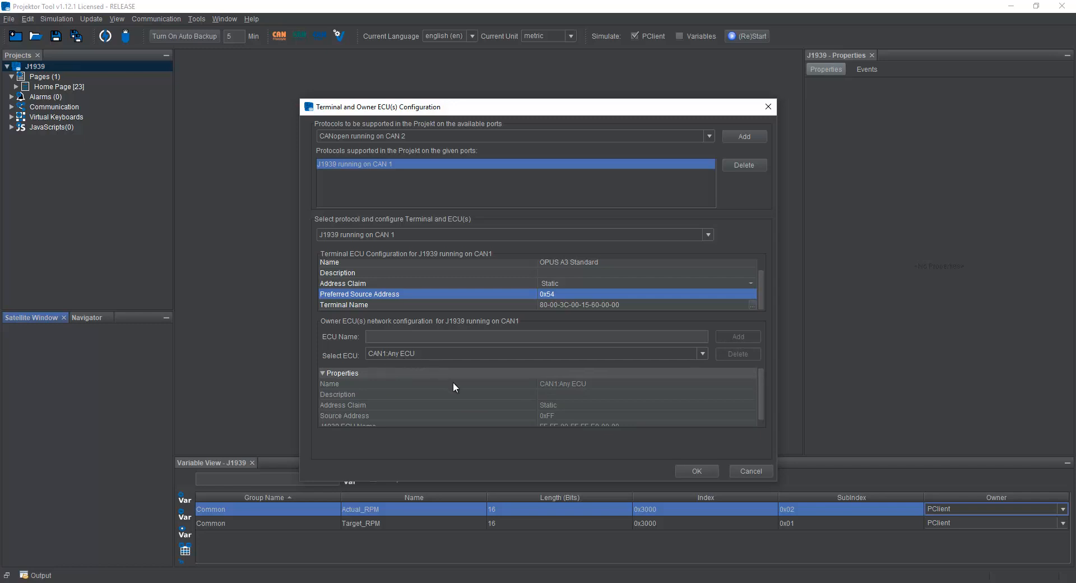
pyautogui.scroll(-1, 512, 402)
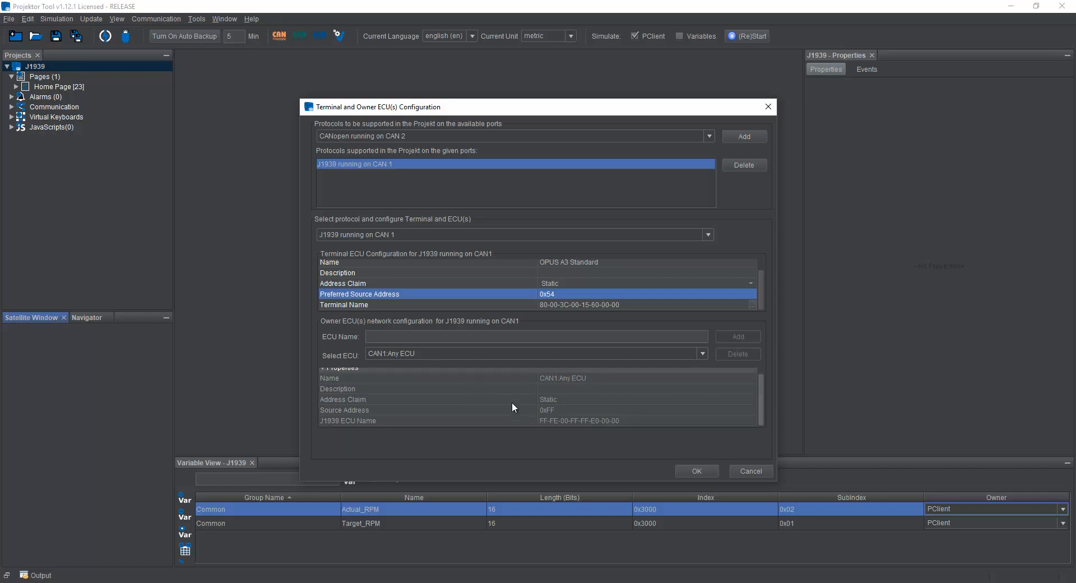
pyautogui.scroll(1, 512, 402)
pyautogui.scroll(-1, 512, 402)
pyautogui.scroll(1, 504, 395)
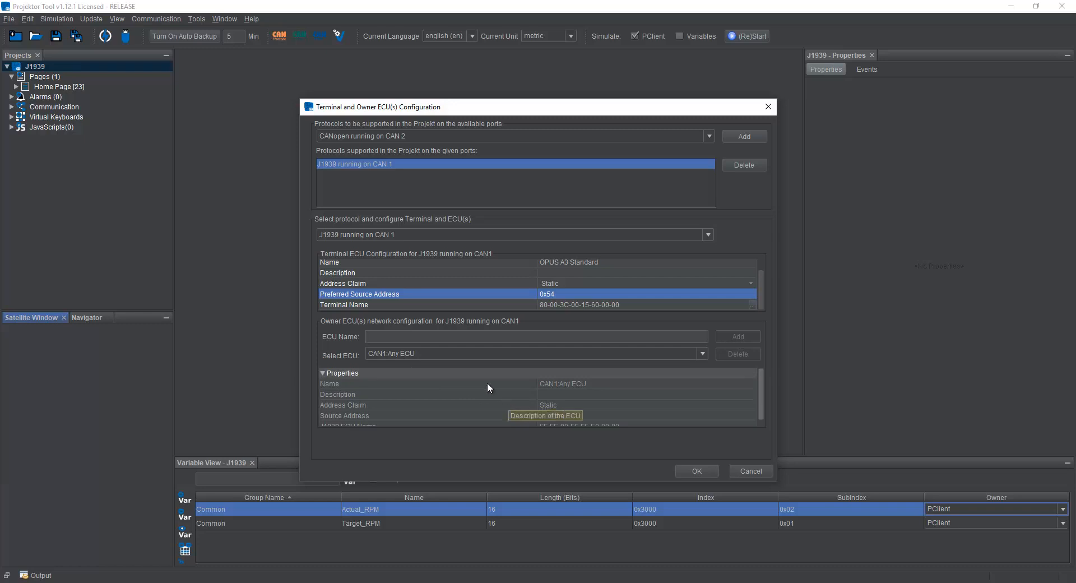
# Add an owner ECU named J193_ecu to the J1939 network on CAN 1.
pyautogui.click(468, 336)
pyautogui.write('J1')
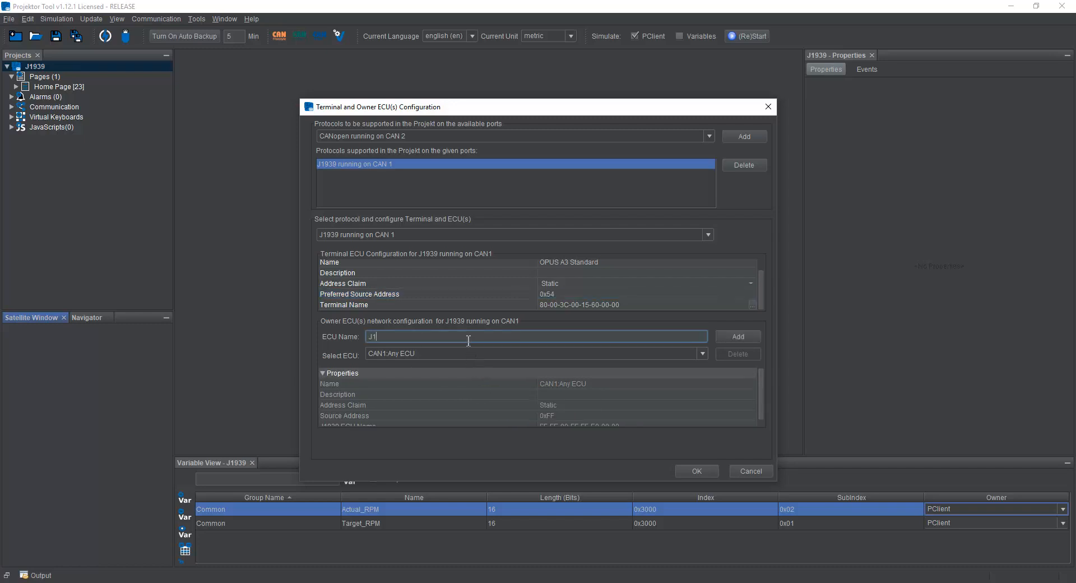
pyautogui.write('93_ecu')
pyautogui.click(750, 337)
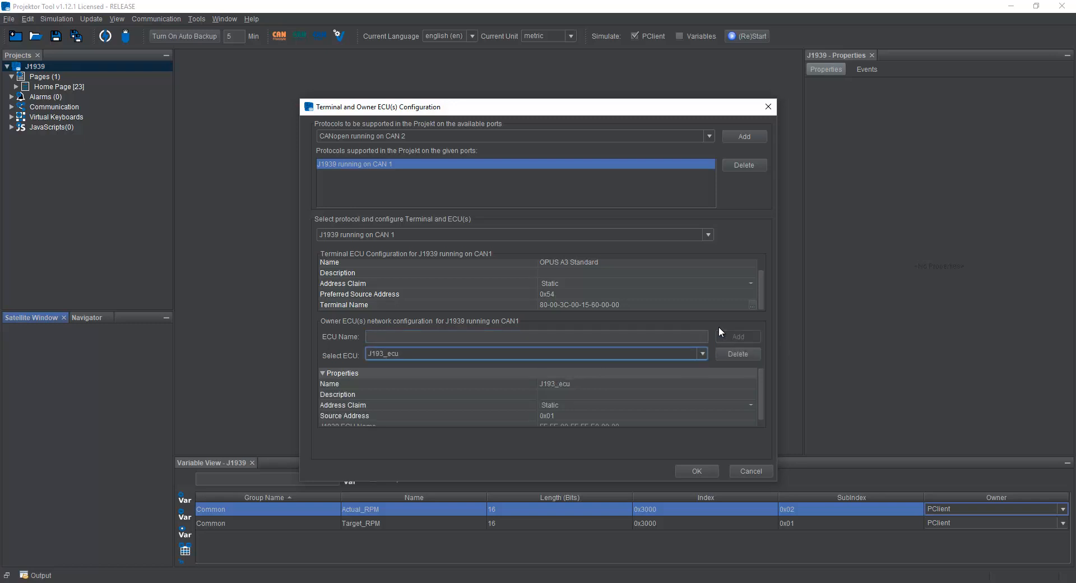
# Keep J193_ecu's address claim Static and its source address 0x01, and accept the terminal and ECU configuration.
pyautogui.scroll(-1, 385, 387)
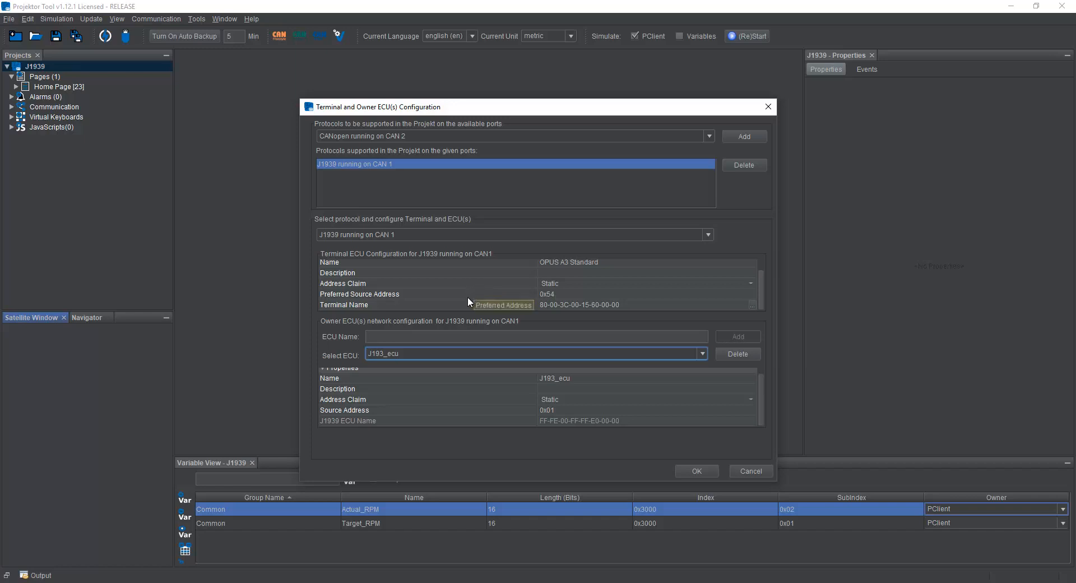
pyautogui.click(377, 399)
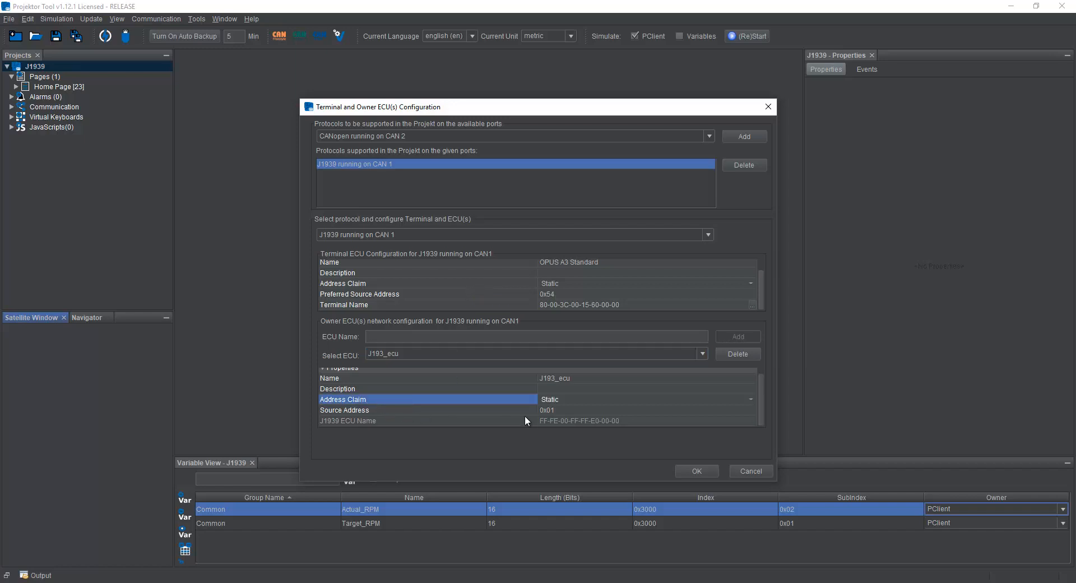
pyautogui.click(594, 400)
pyautogui.click(440, 409)
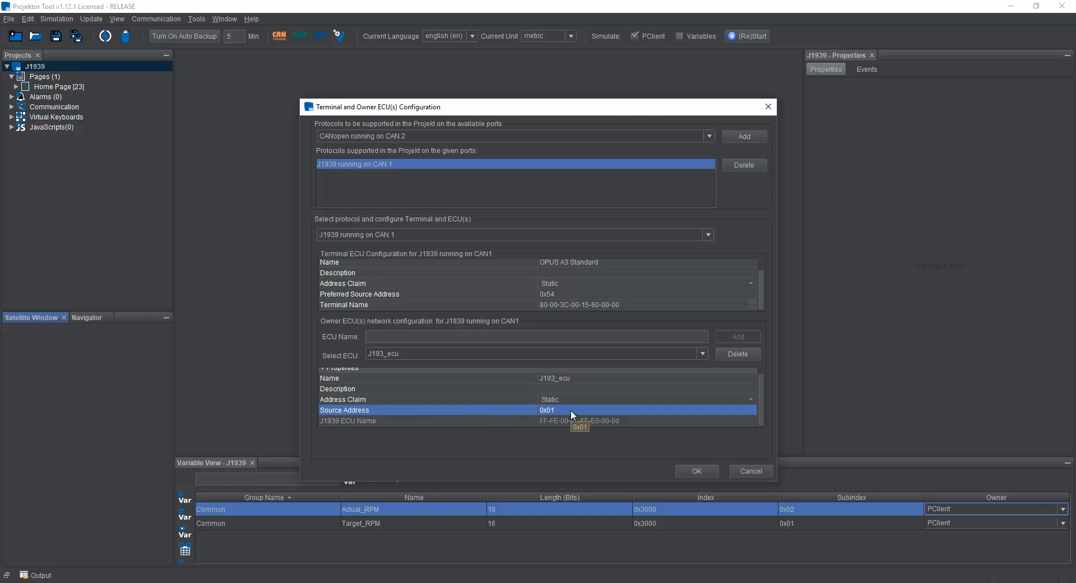
pyautogui.click(696, 470)
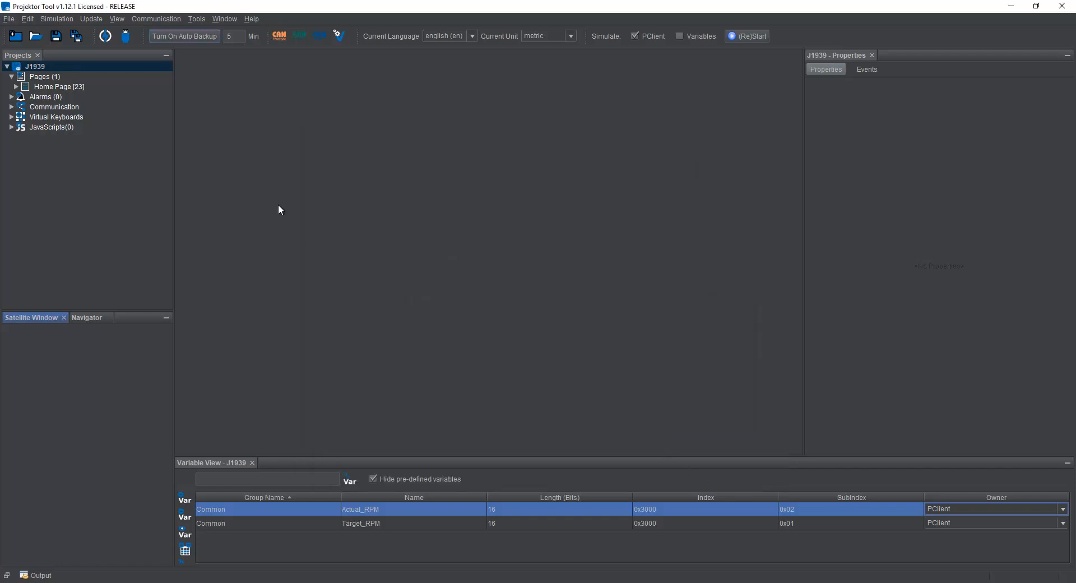
# Add a J1939 mapping object named PGN_R1 of type Receive.
pyautogui.click(319, 36)
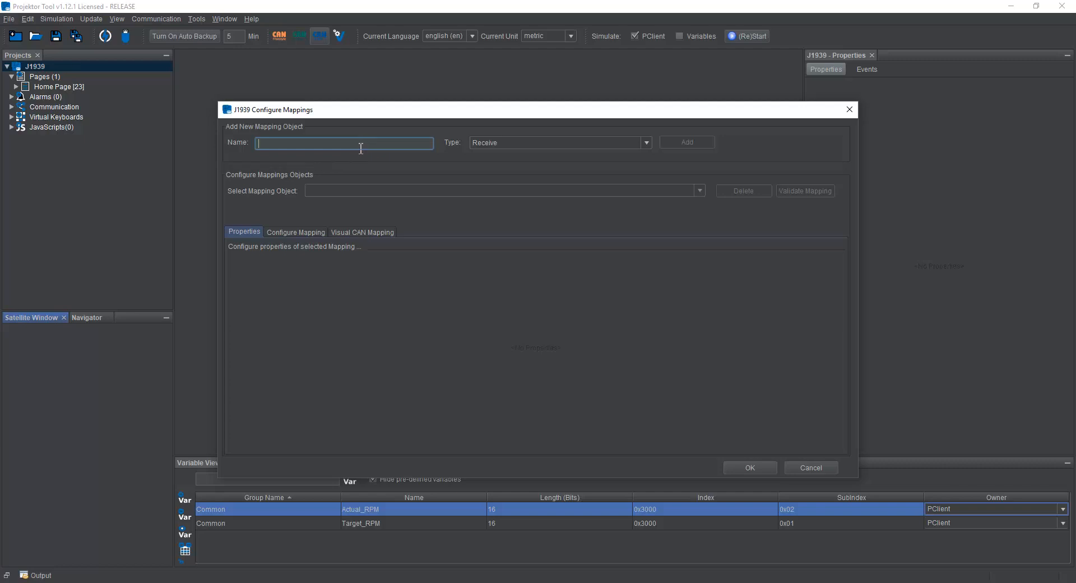
pyautogui.write('PGN_R1')
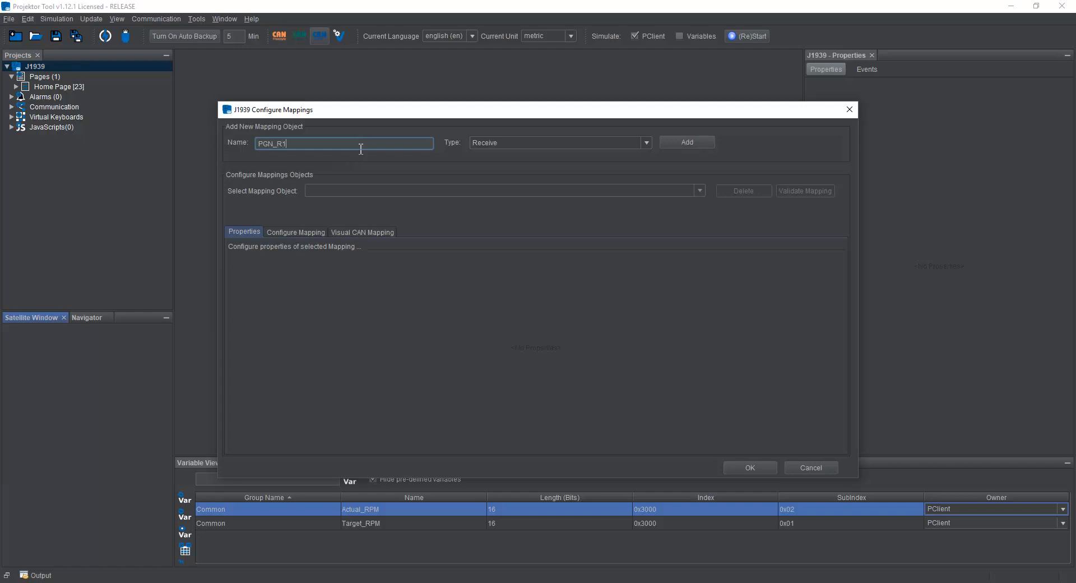
pyautogui.click(550, 144)
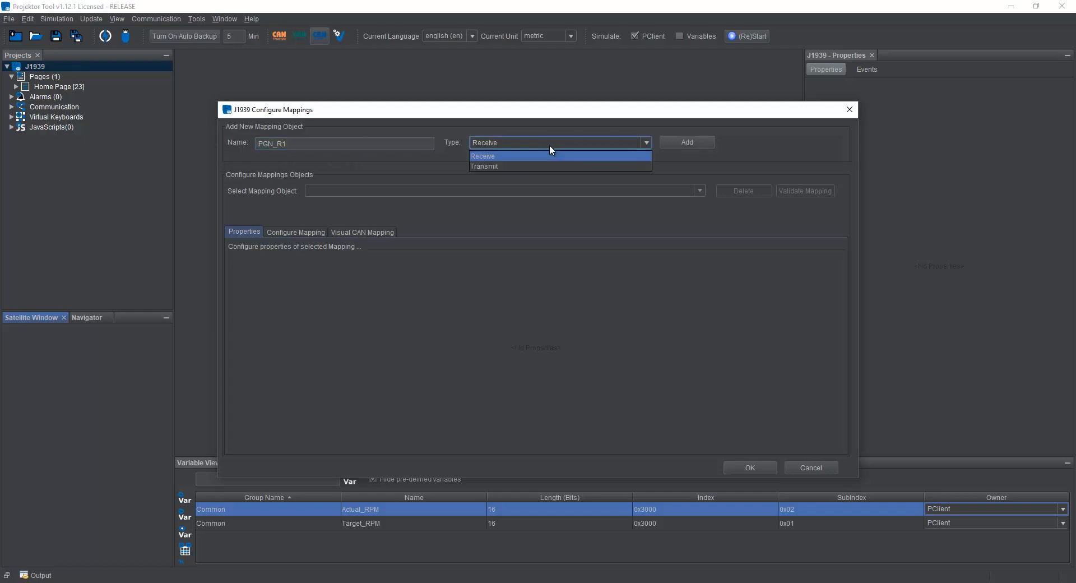
pyautogui.click(499, 159)
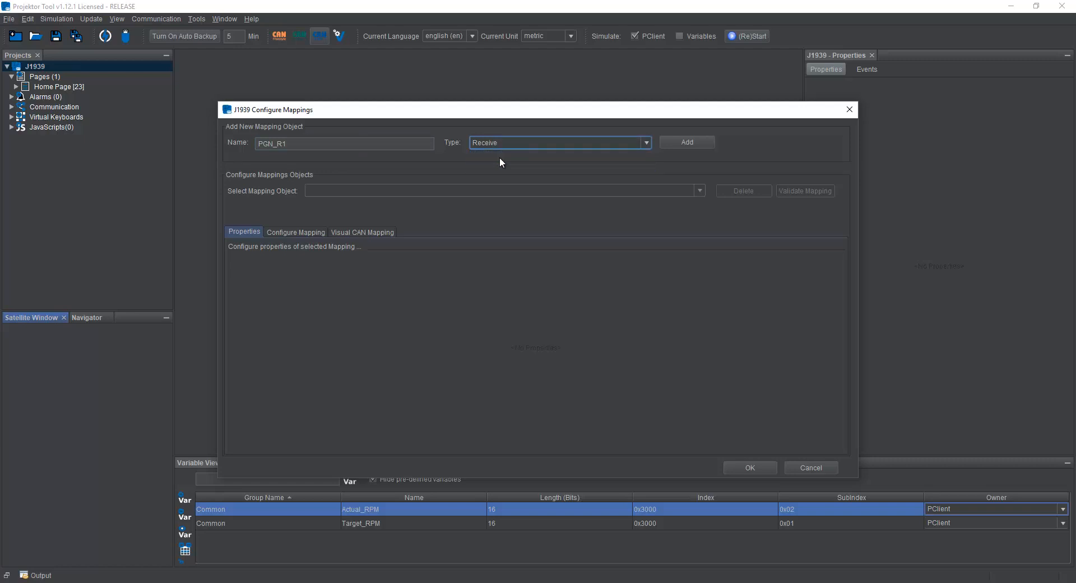
pyautogui.click(694, 146)
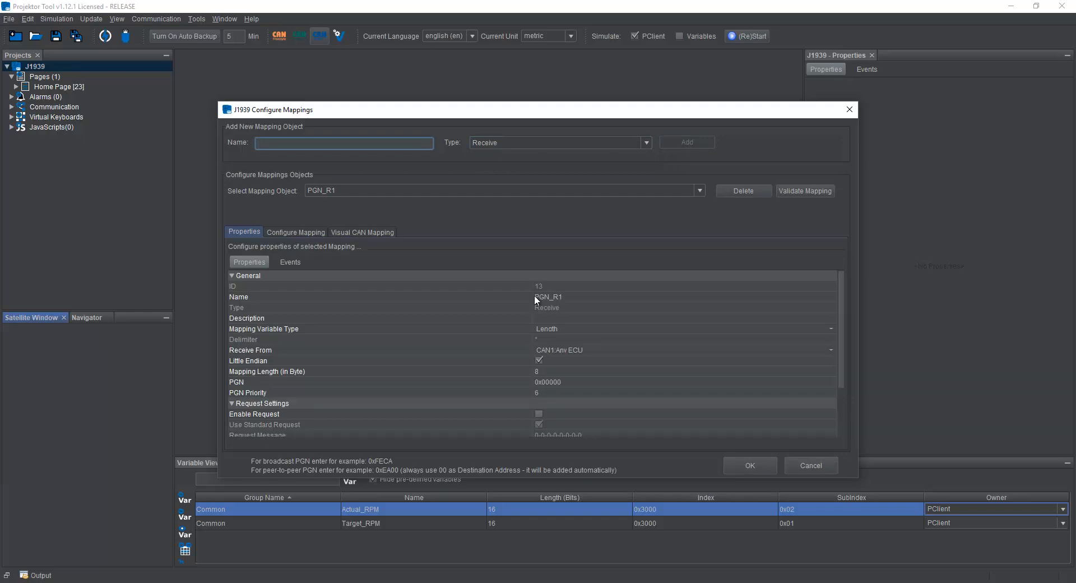
# Try the Delimiter mapping variable type on PGN_R1, and set it back to Length.
pyautogui.moveTo(583, 106); pyautogui.dragTo(584, 32)
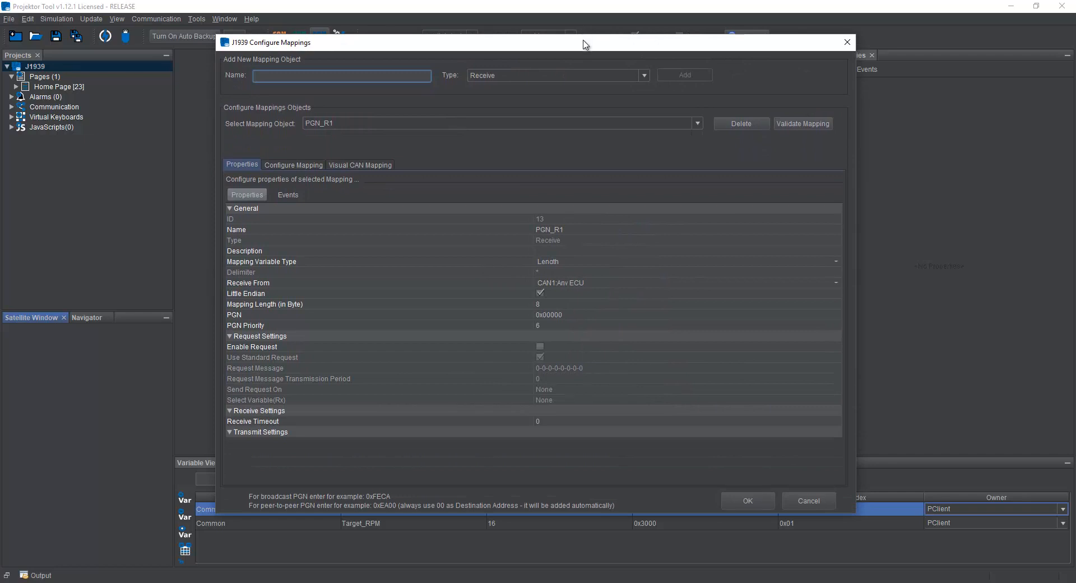
pyautogui.click(291, 231)
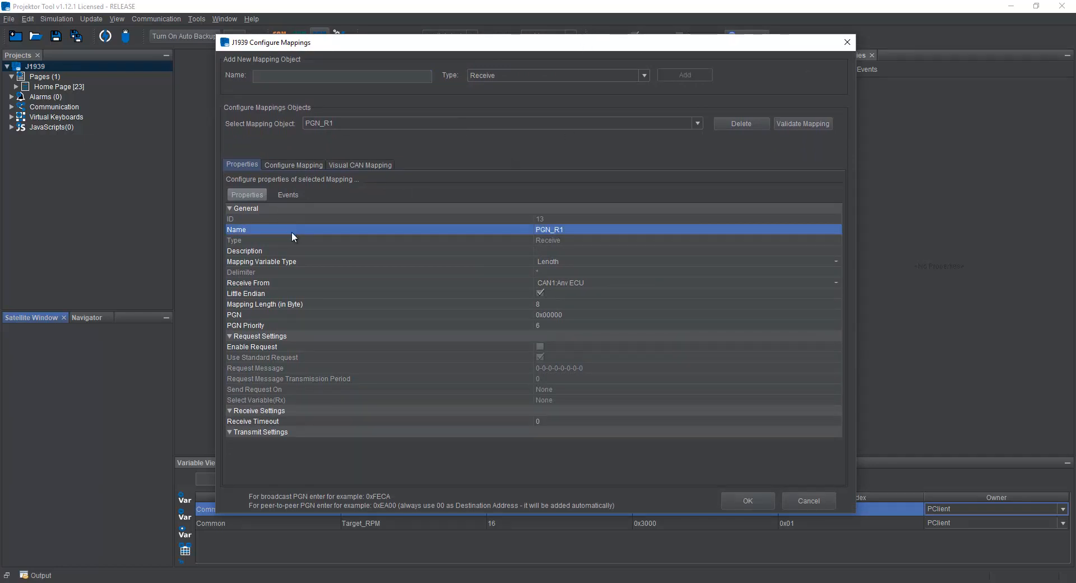
pyautogui.click(304, 248)
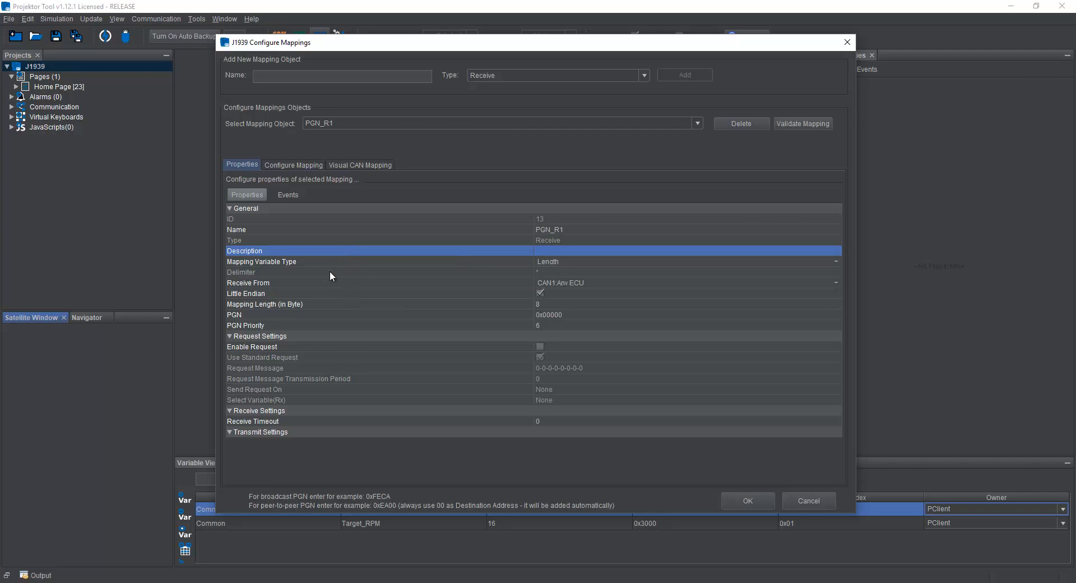
pyautogui.click(326, 263)
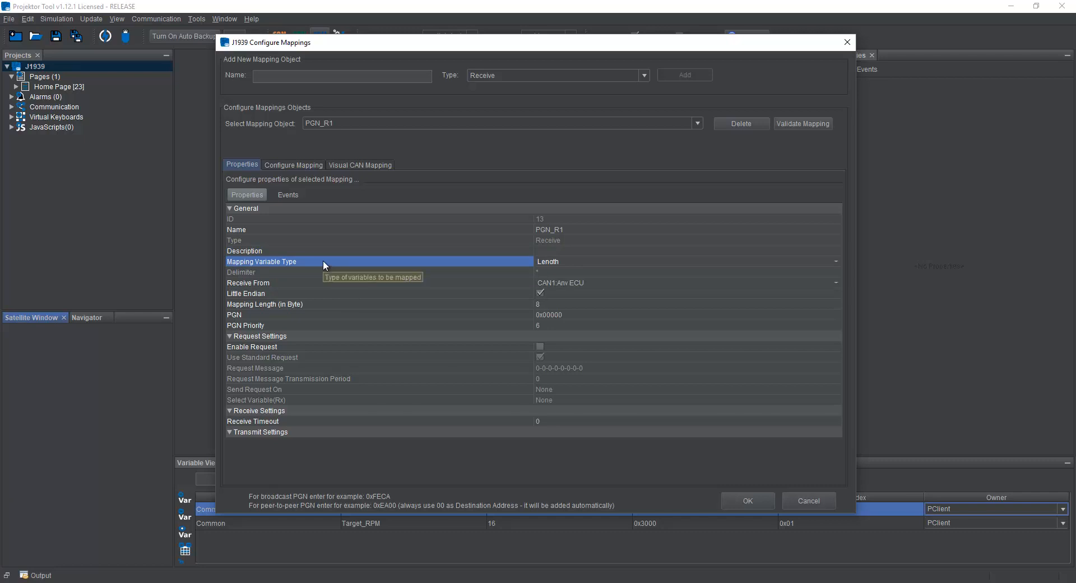
pyautogui.click(557, 262)
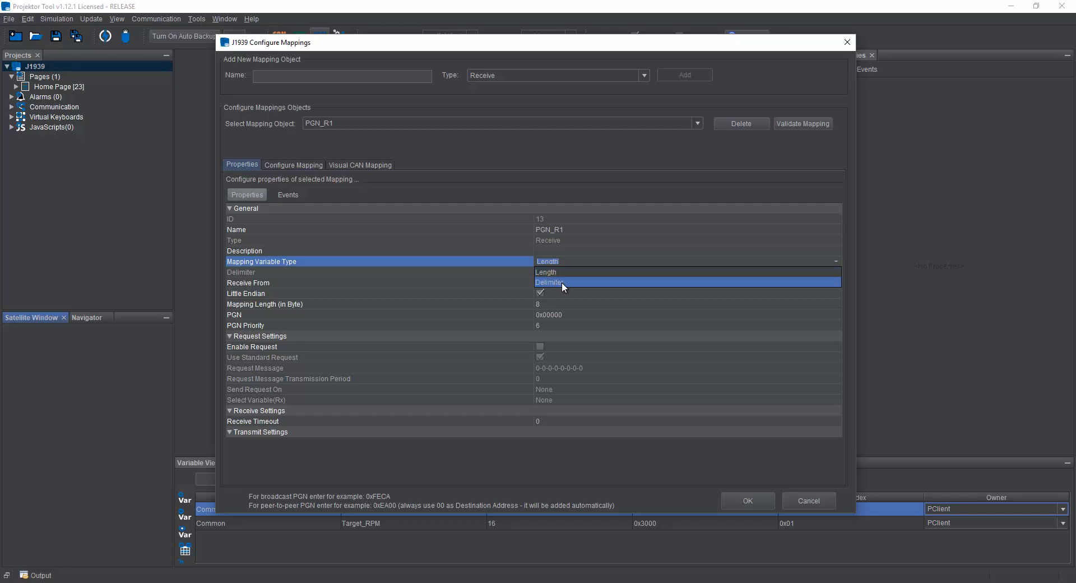
pyautogui.click(564, 282)
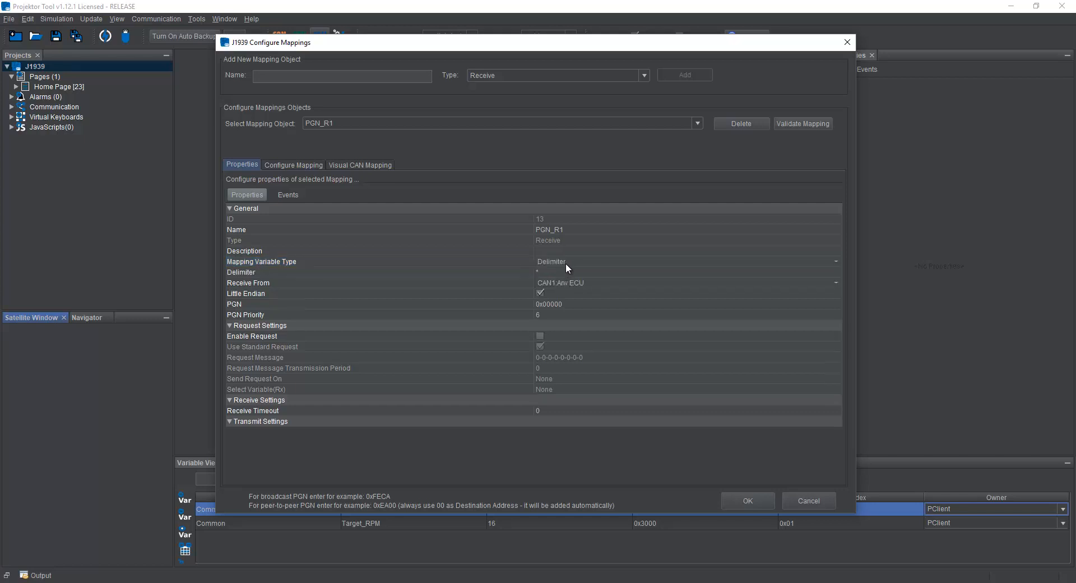
pyautogui.click(547, 272)
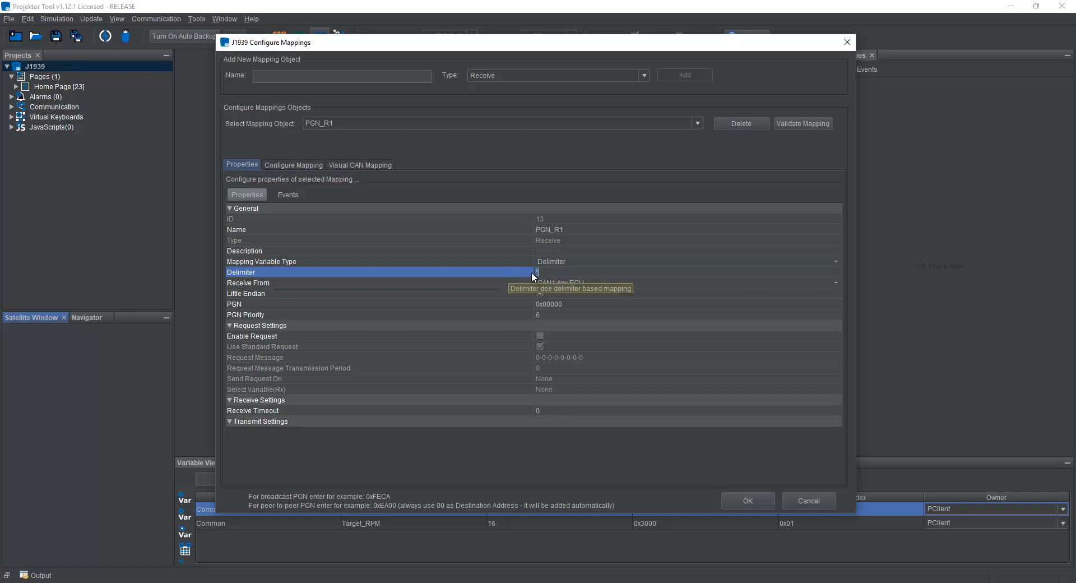
pyautogui.click(518, 261)
pyautogui.click(538, 262)
pyautogui.click(553, 271)
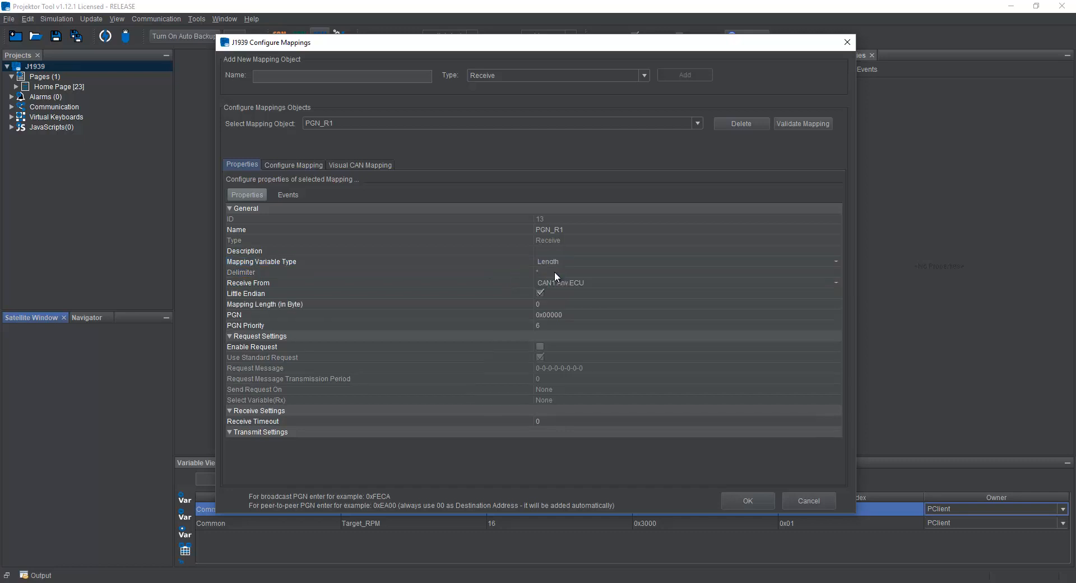
# Set PGN_R1 to receive from J193_ecu and keep Little Endian enabled.
pyautogui.click(331, 284)
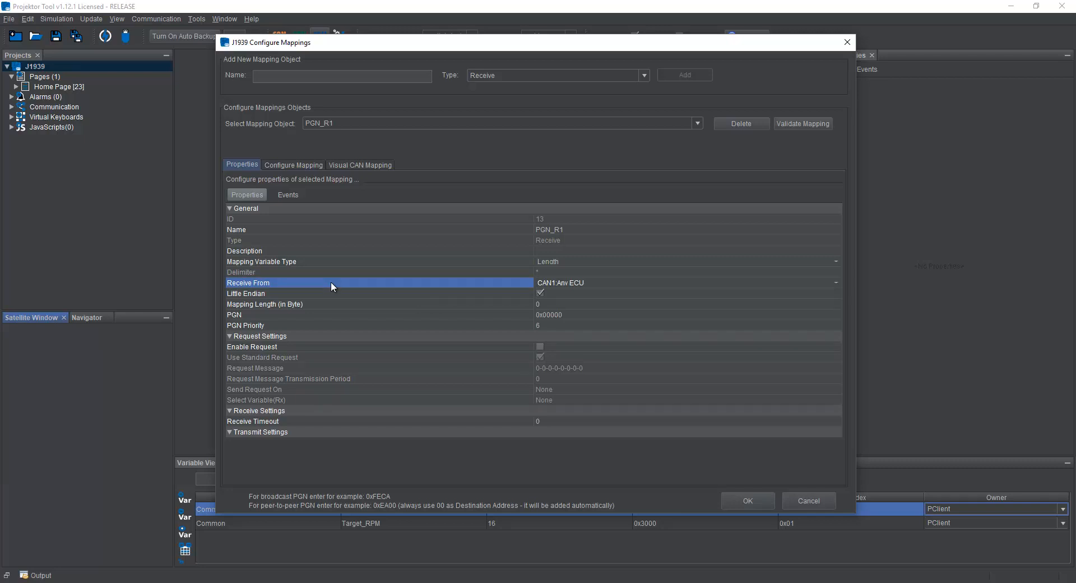
pyautogui.click(567, 285)
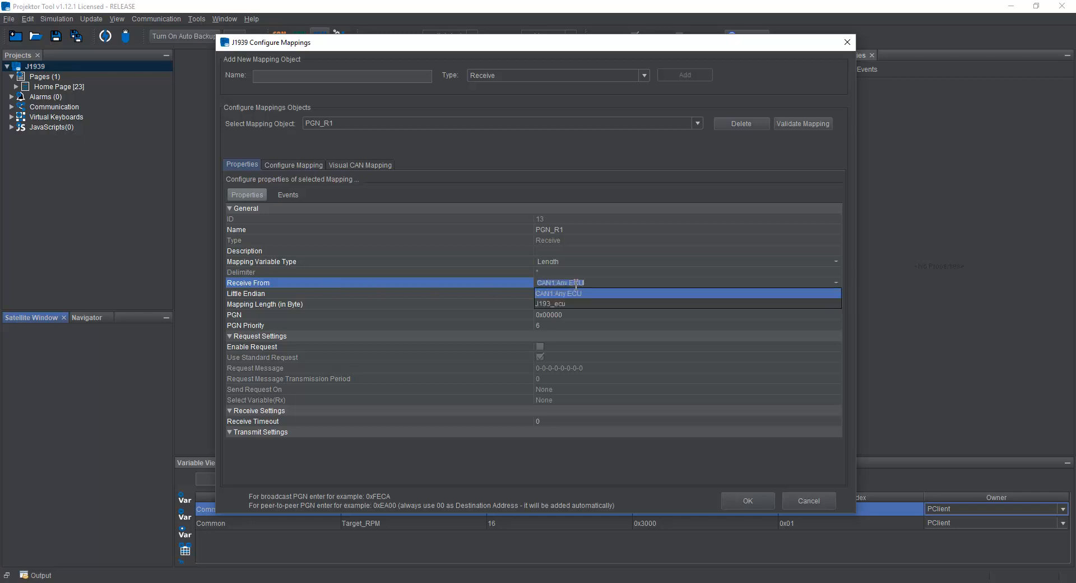
pyautogui.click(576, 303)
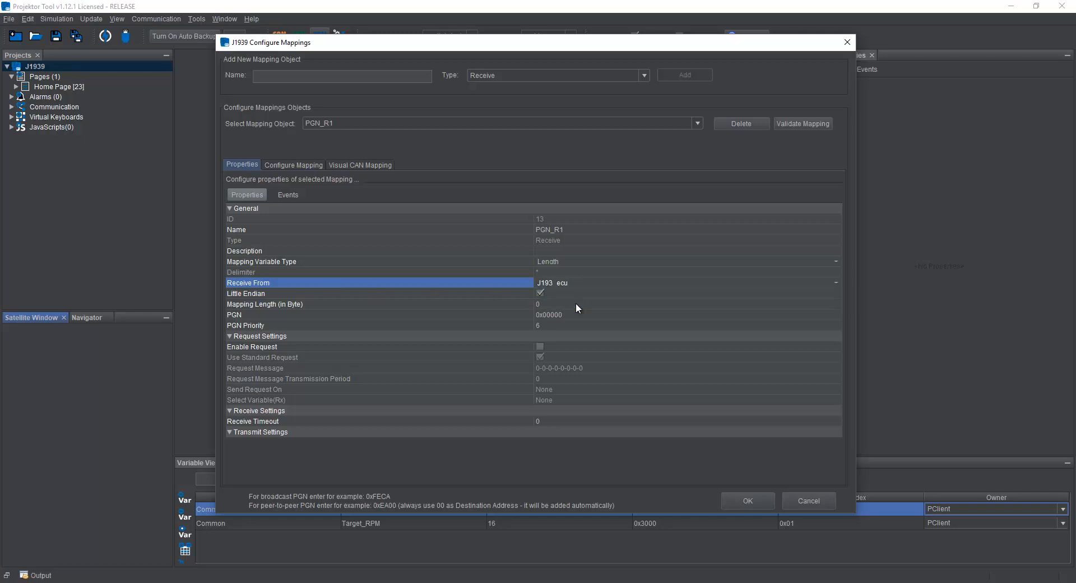
pyautogui.click(448, 297)
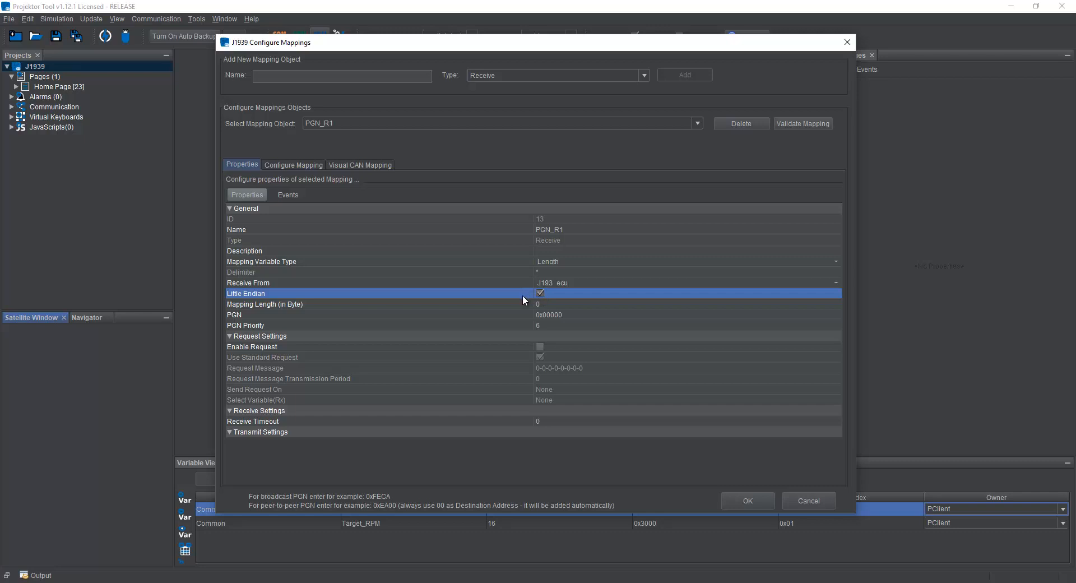
# Try mapping lengths of 1785 and 1786 bytes on PGN_R1 to test the upper limit.
pyautogui.click(468, 306)
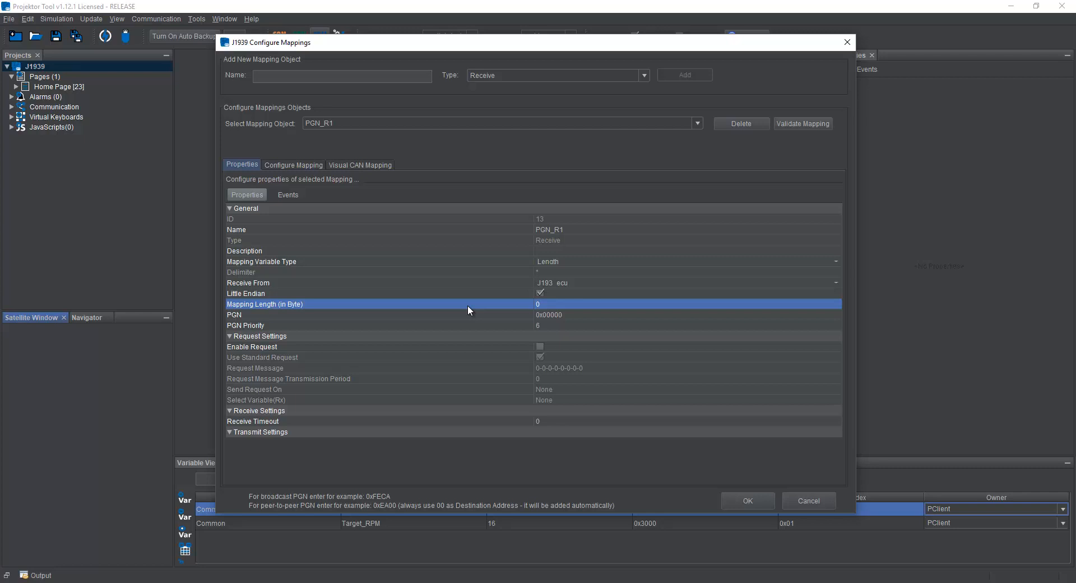
pyautogui.click(553, 304)
pyautogui.write('1785')
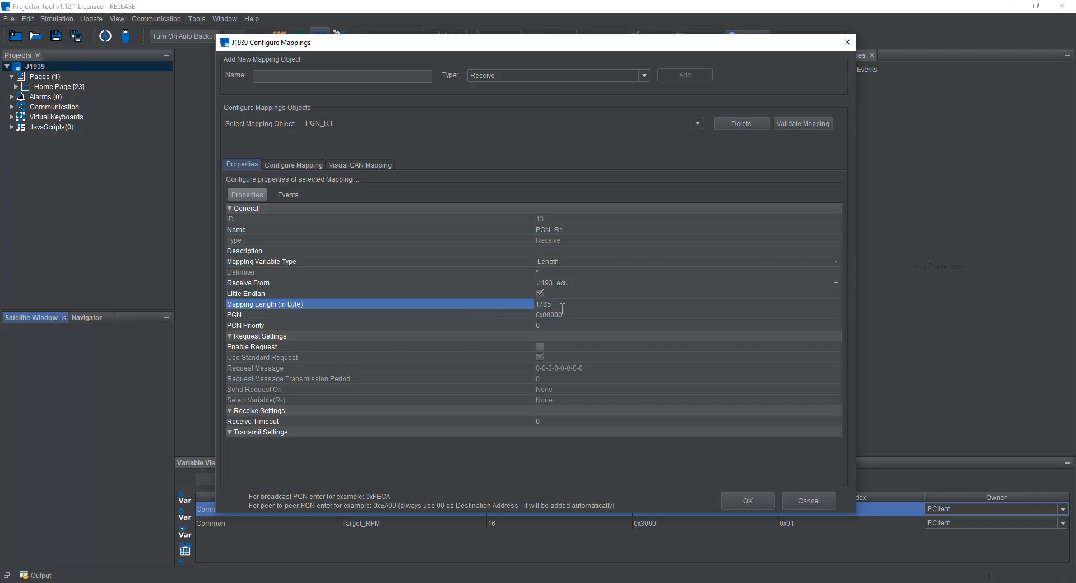
pyautogui.doubleClick(563, 305)
pyautogui.write('1786')
pyautogui.press('Return')
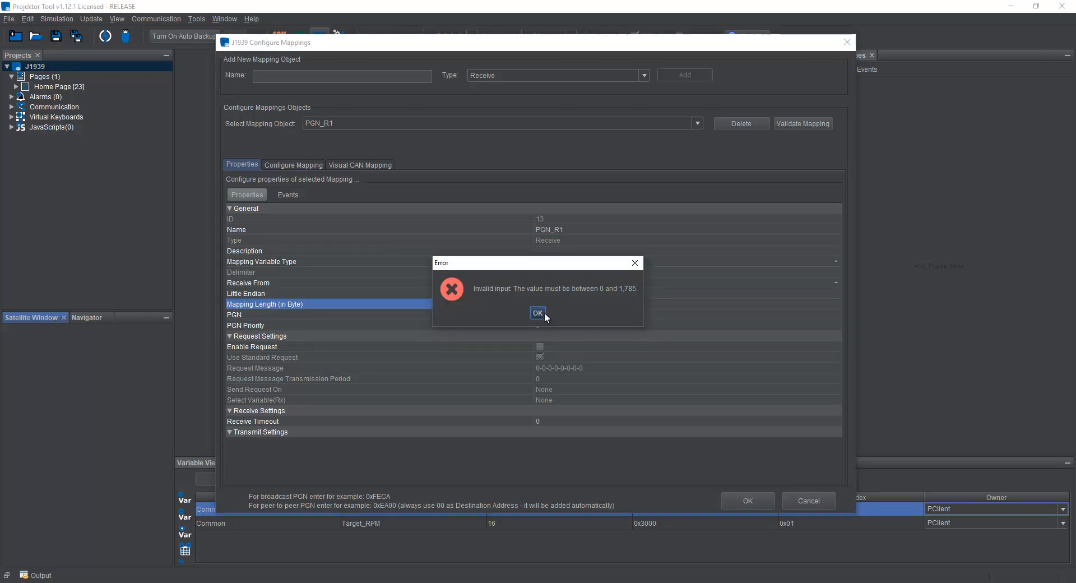
pyautogui.click(544, 312)
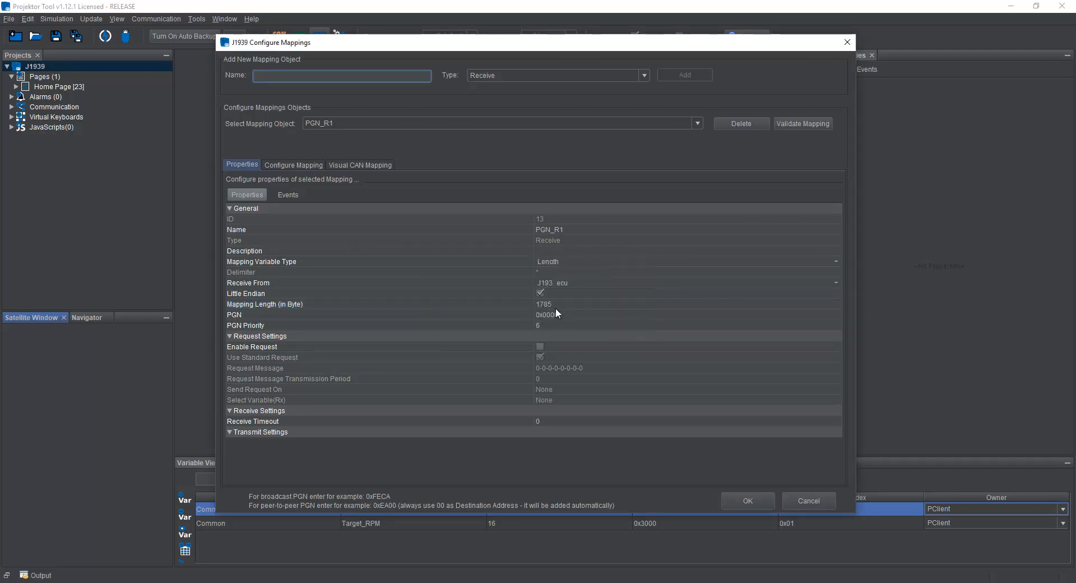
# Set PGN_R1's mapping length to 8 bytes.
pyautogui.click(519, 304)
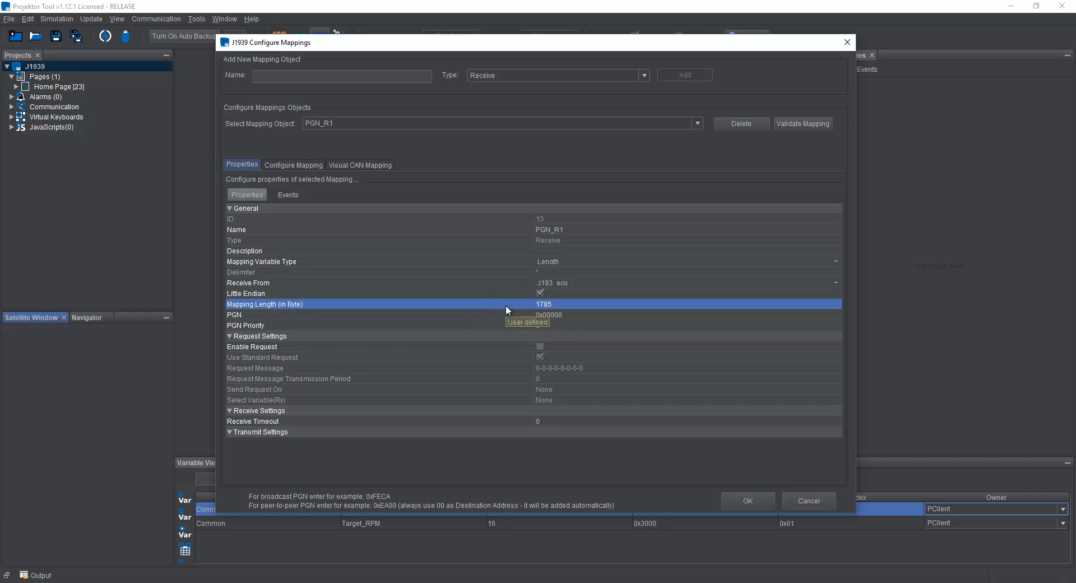
pyautogui.click(559, 305)
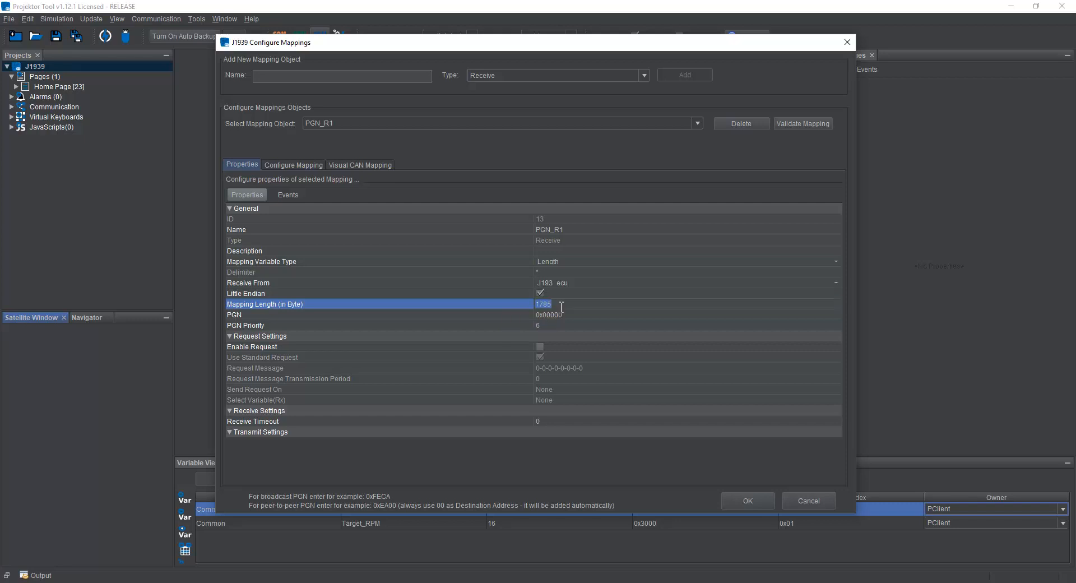
pyautogui.write('8')
pyautogui.press('Return')
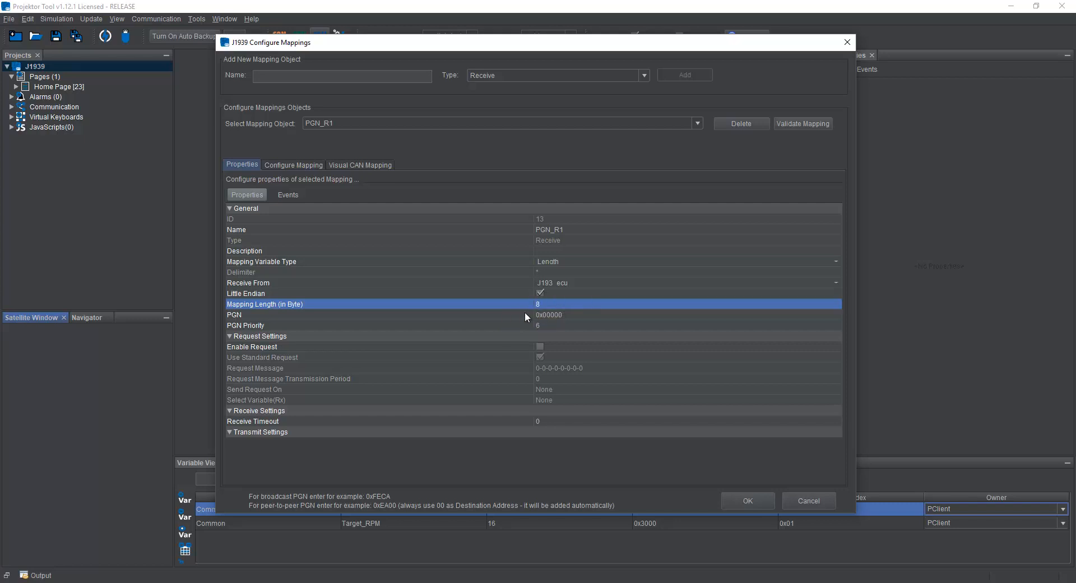
# Set PGN_R1's PGN to 0x0FECA and keep its PGN priority at 6.
pyautogui.click(446, 315)
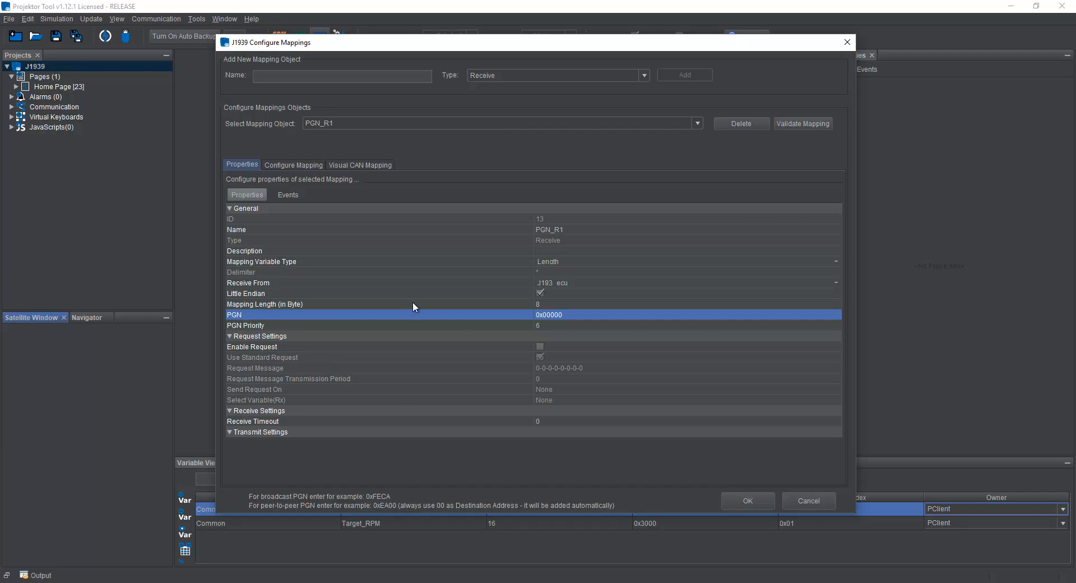
pyautogui.click(430, 285)
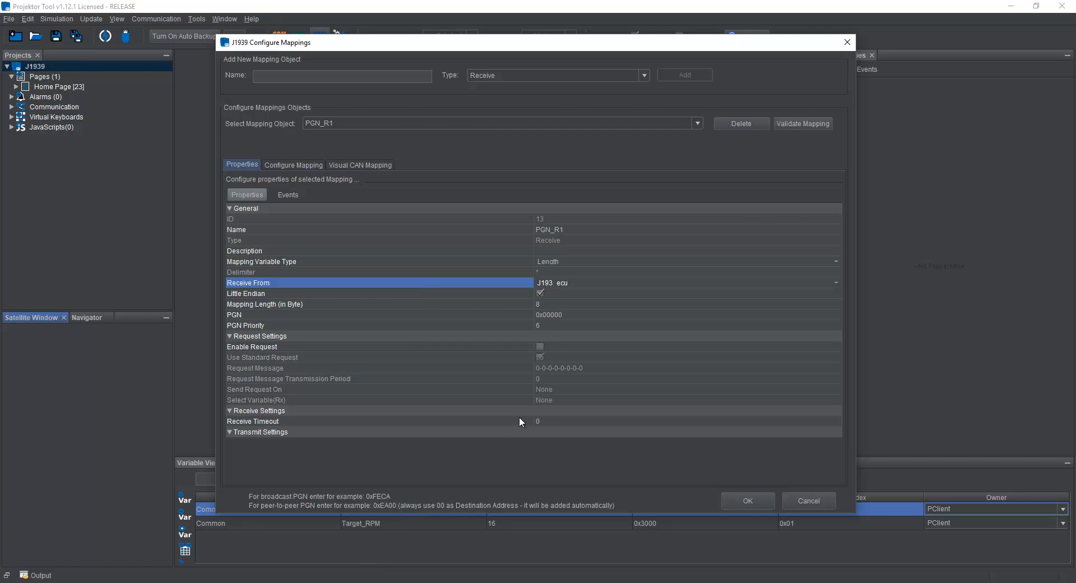
pyautogui.click(562, 315)
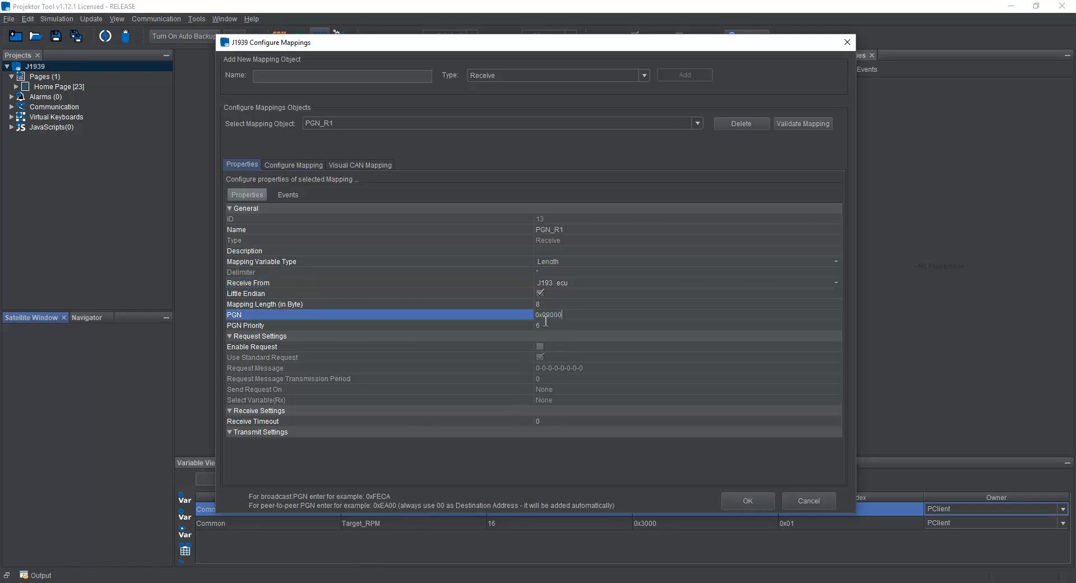
pyautogui.moveTo(568, 315); pyautogui.dragTo(543, 316)
pyautogui.write('FECA')
pyautogui.click(496, 327)
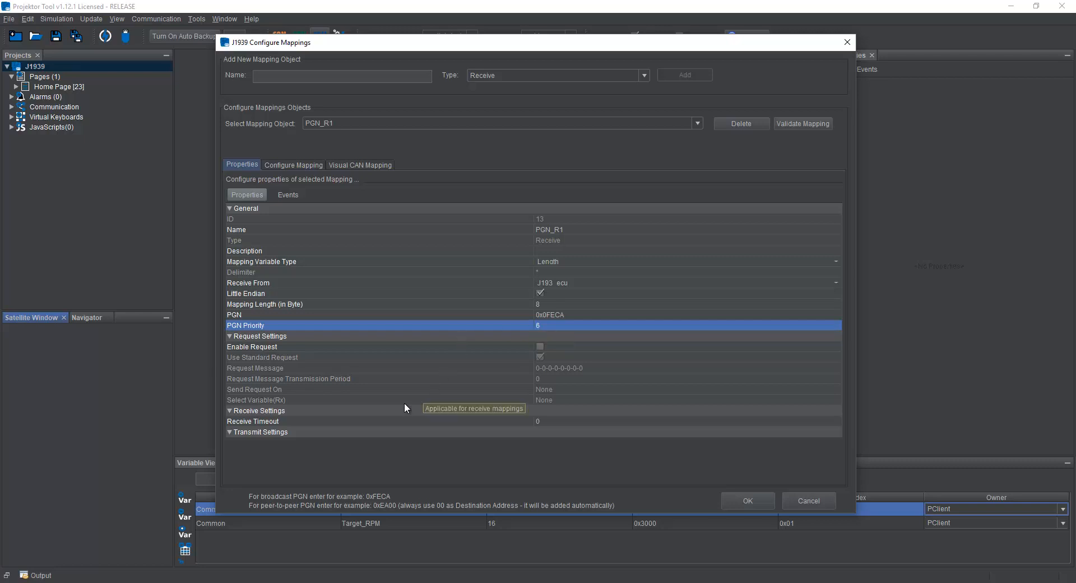
# Enable requests for PGN_R1 and turn off Use Standard Request.
pyautogui.click(382, 348)
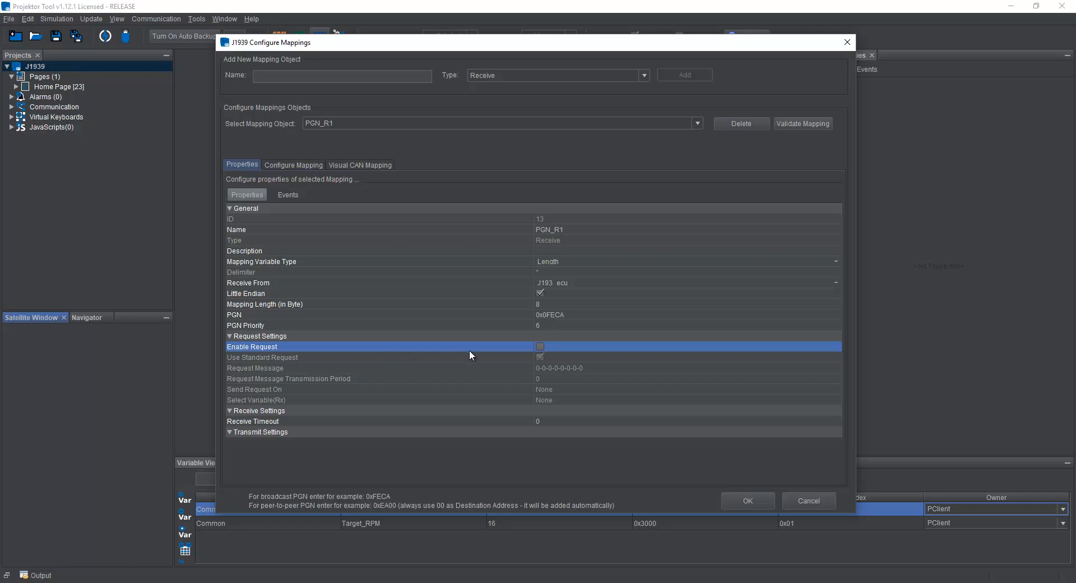
pyautogui.click(539, 347)
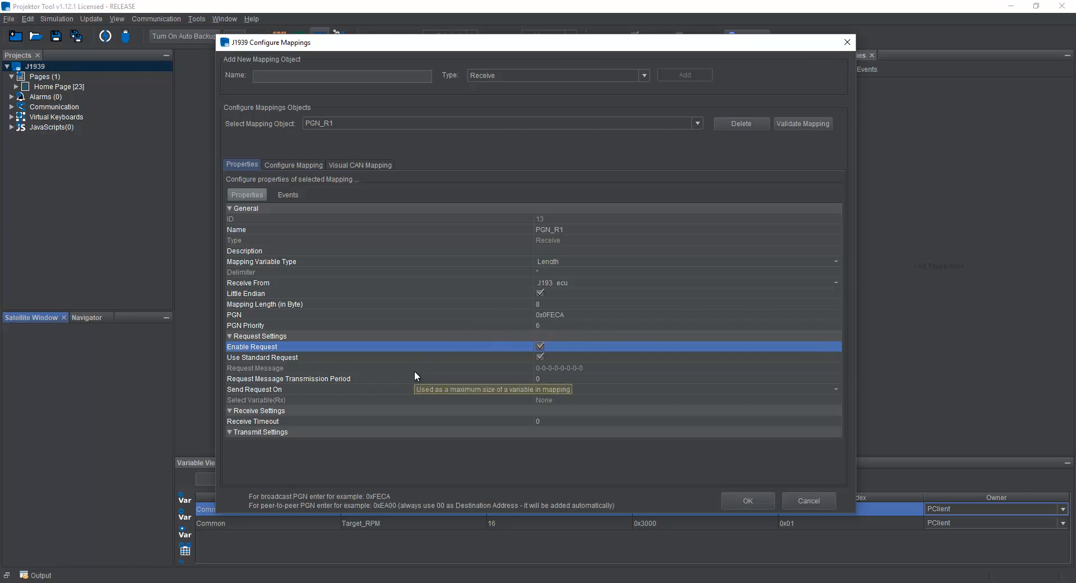
pyautogui.click(288, 359)
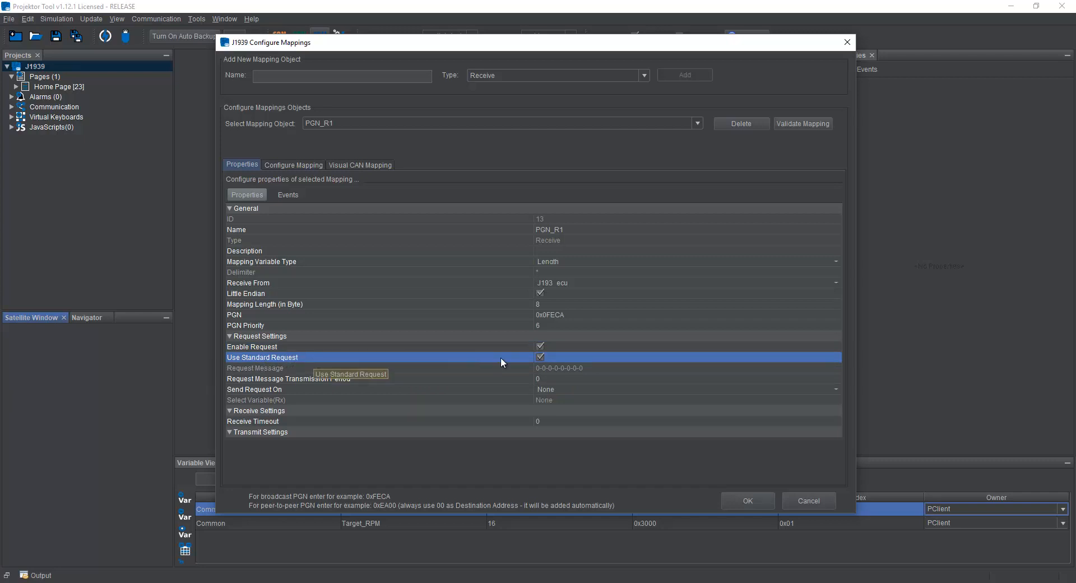
pyautogui.click(540, 359)
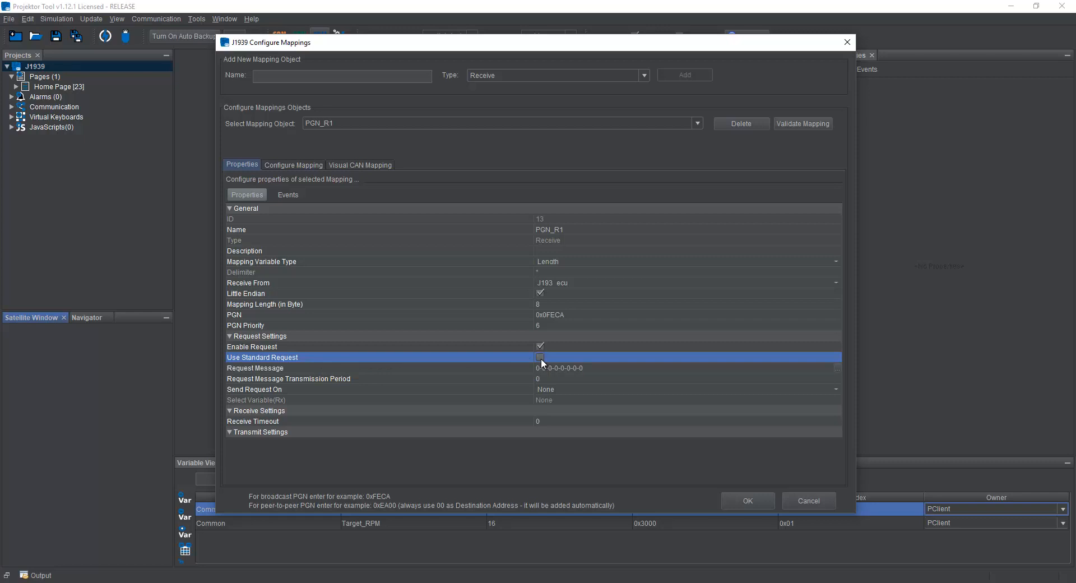
# Examine the proprietary request message settings of PGN_R1 and cancel without changing them.
pyautogui.click(468, 372)
pyautogui.click(837, 369)
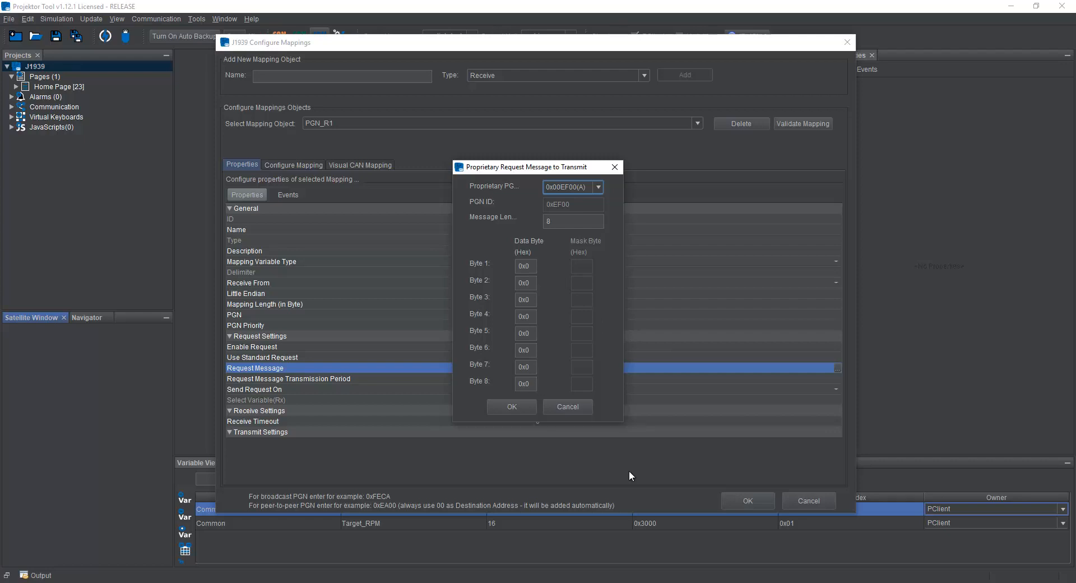
pyautogui.click(580, 404)
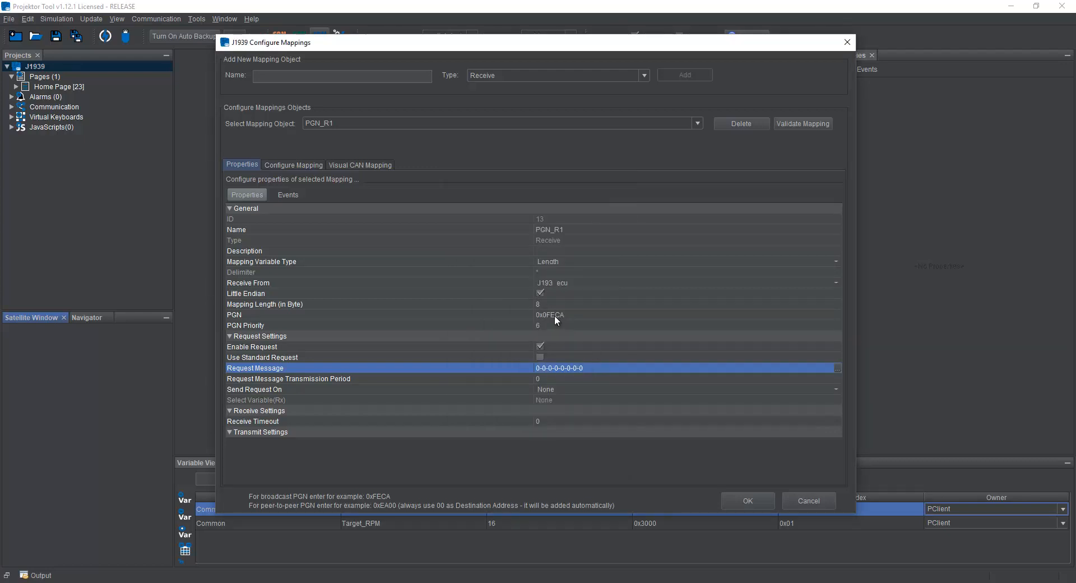
# Toggle Enable Request off and back on, and set Send Request On to Specific Variable Change.
pyautogui.click(541, 346)
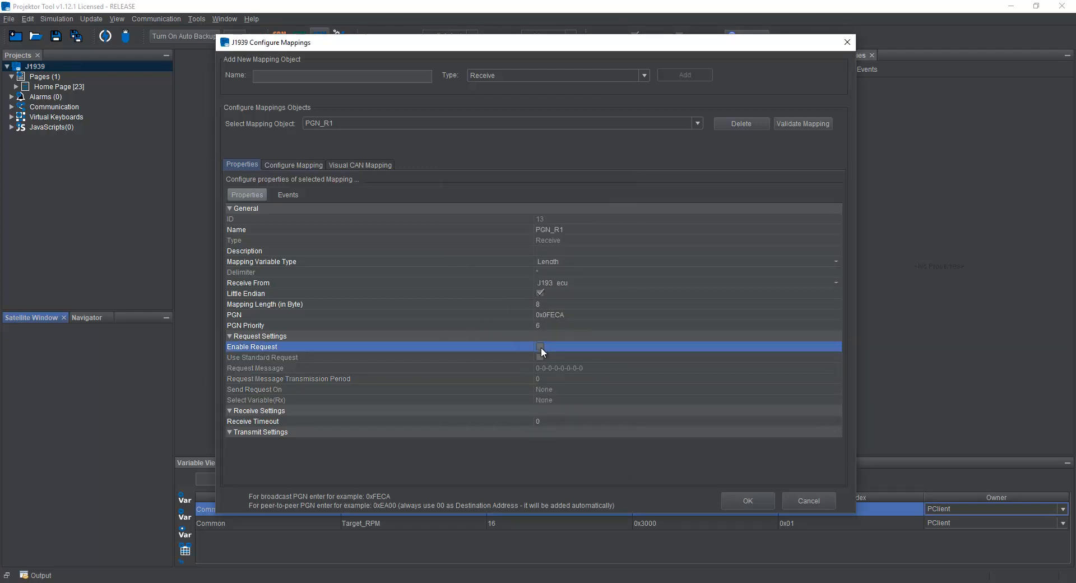
pyautogui.click(470, 380)
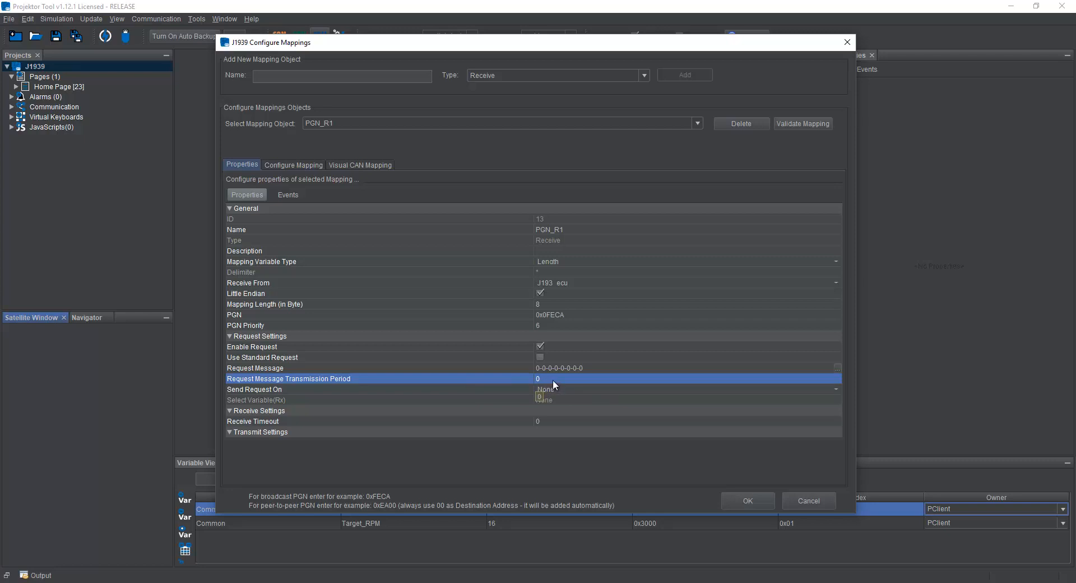
pyautogui.click(479, 389)
pyautogui.click(611, 389)
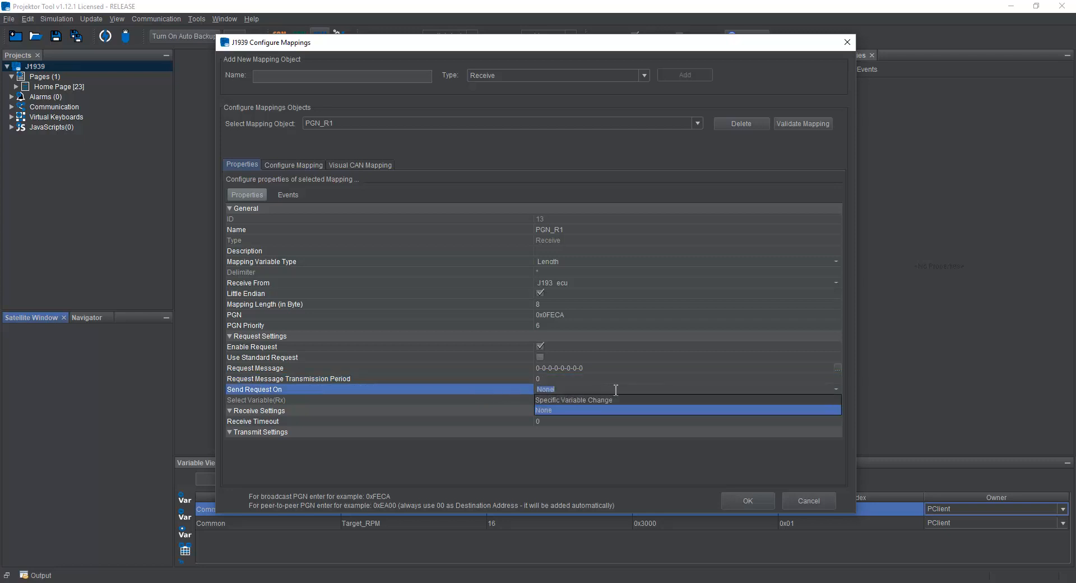
pyautogui.click(608, 398)
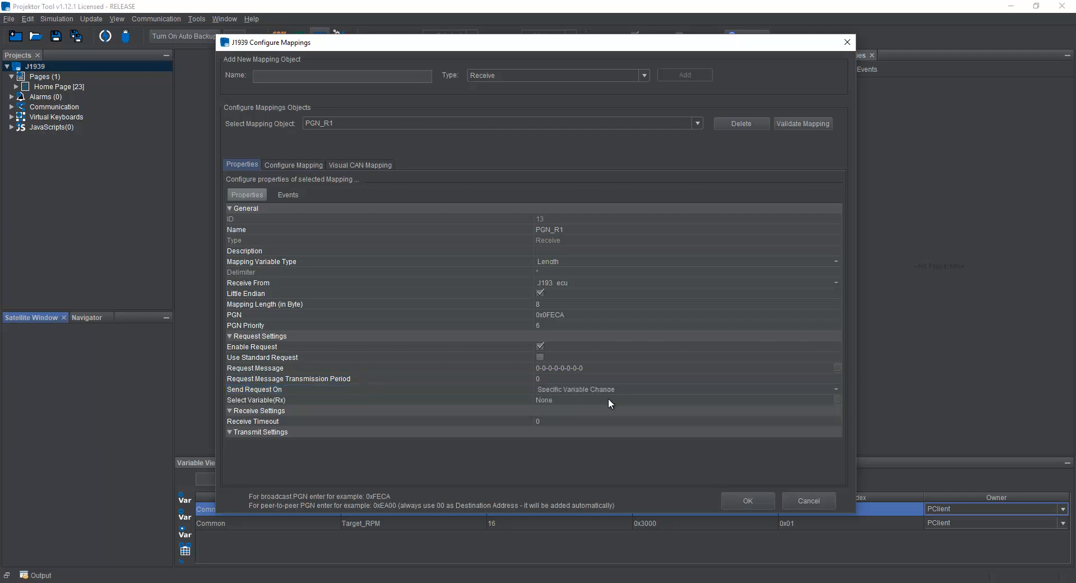
# Browse the variables available for Select Variable(Rx) without choosing one, and disable requests for PGN_R1.
pyautogui.click(838, 401)
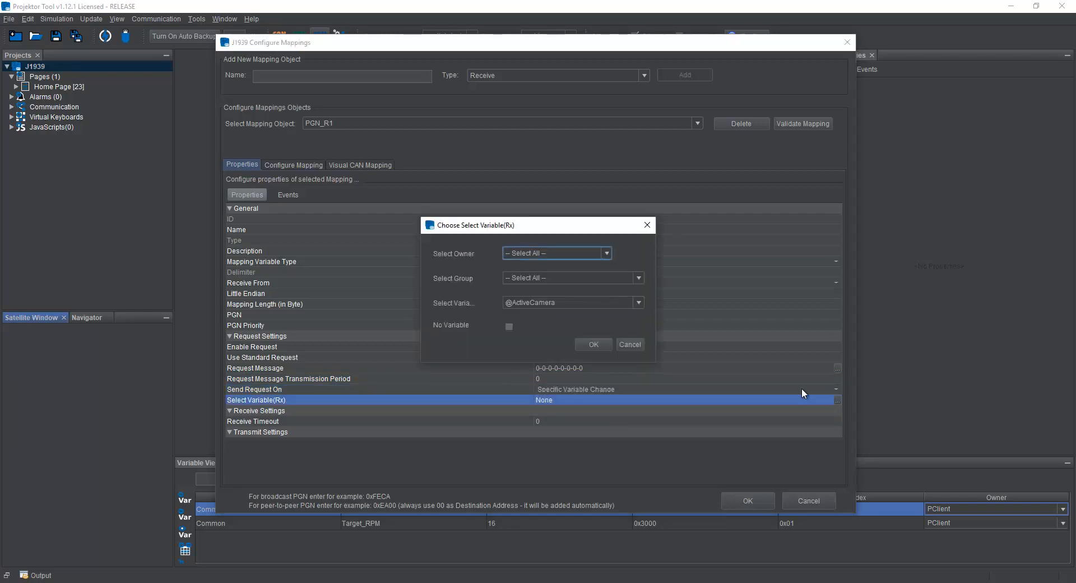
pyautogui.click(590, 306)
pyautogui.scroll(-2, 590, 336)
pyautogui.scroll(3, 591, 339)
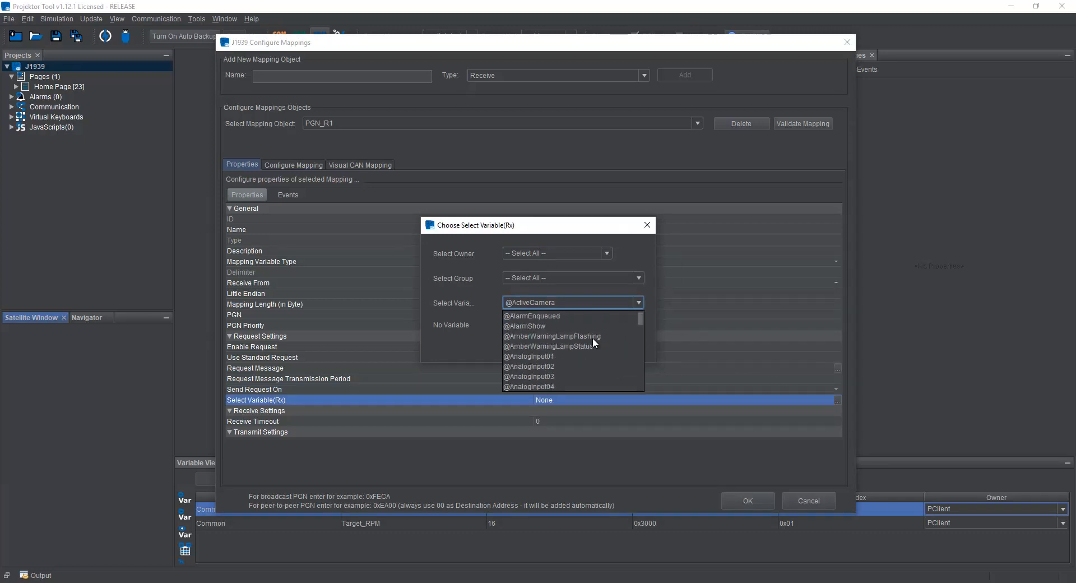
pyautogui.click(639, 302)
pyautogui.click(630, 344)
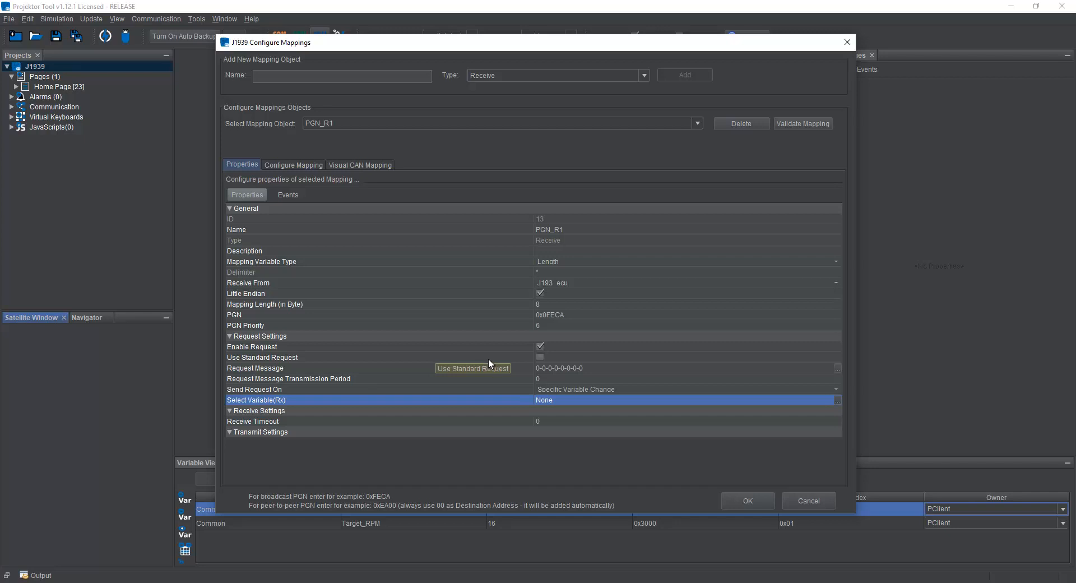
pyautogui.click(541, 345)
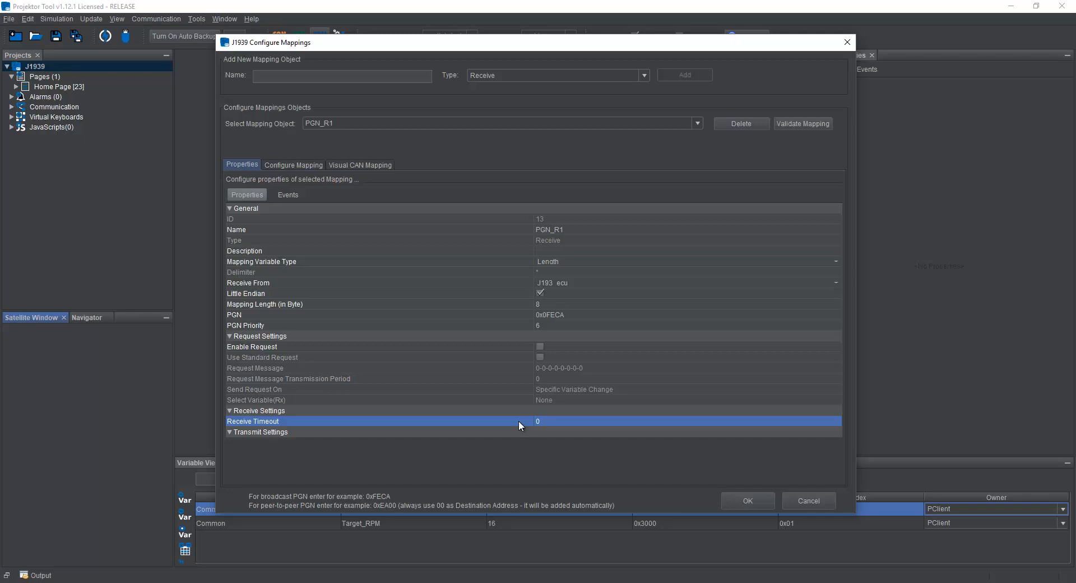
# Set PGN_R1's Receive Timeout to 500.
pyautogui.click(550, 423)
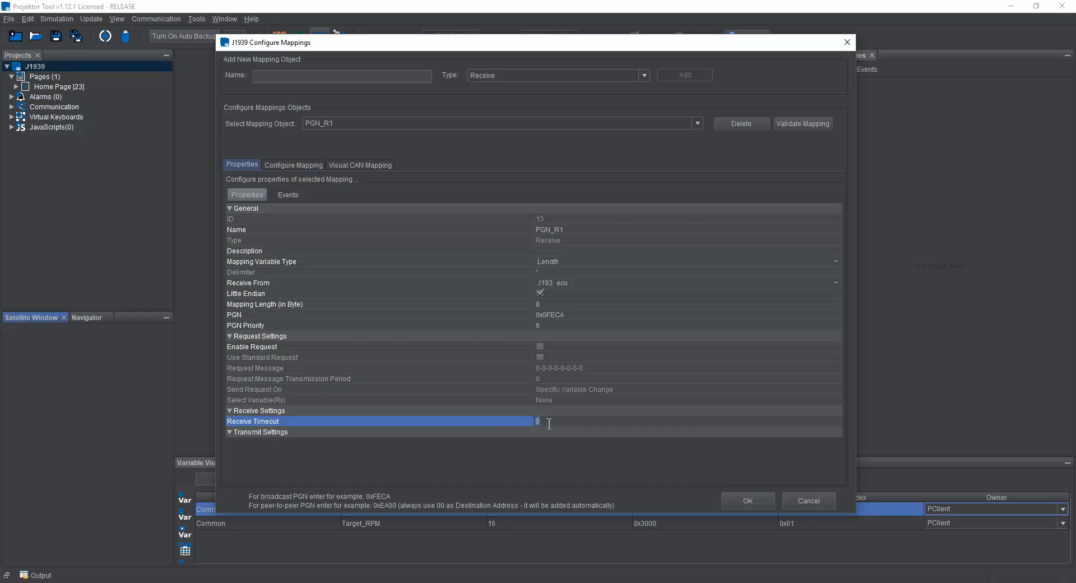
pyautogui.write('500')
pyautogui.press('Return')
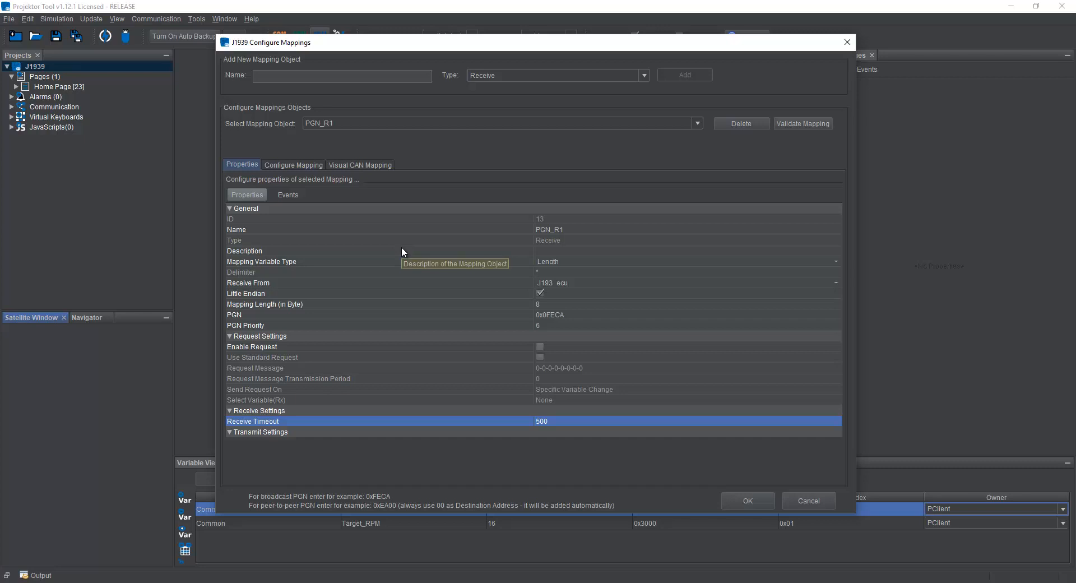
# Examine PGN_R1's receive timeout events and the OnReceiveTimeoutAction options, cancelling without assigning an action.
pyautogui.click(286, 195)
pyautogui.click(280, 220)
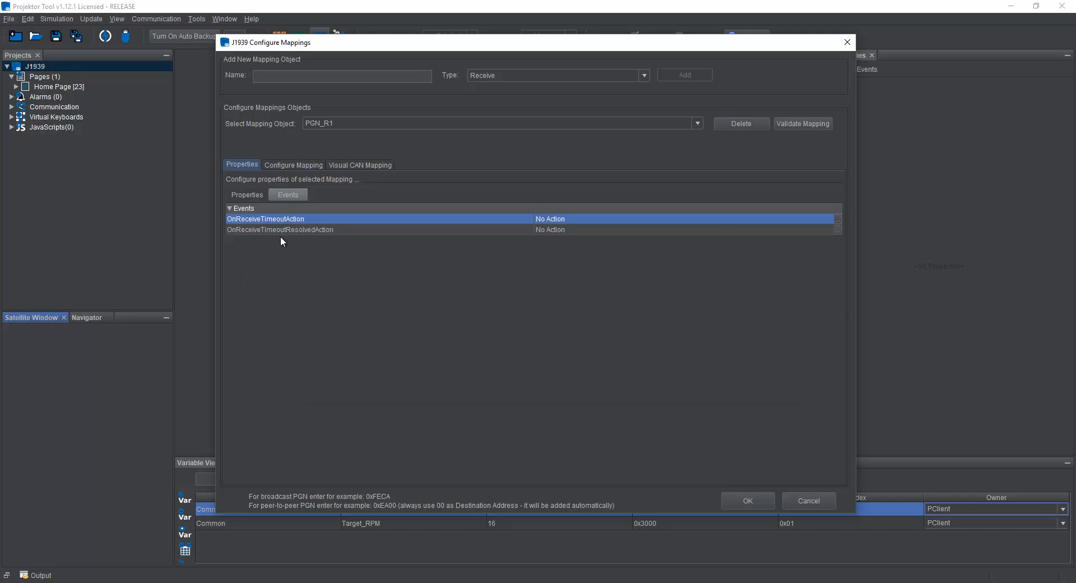
pyautogui.click(287, 231)
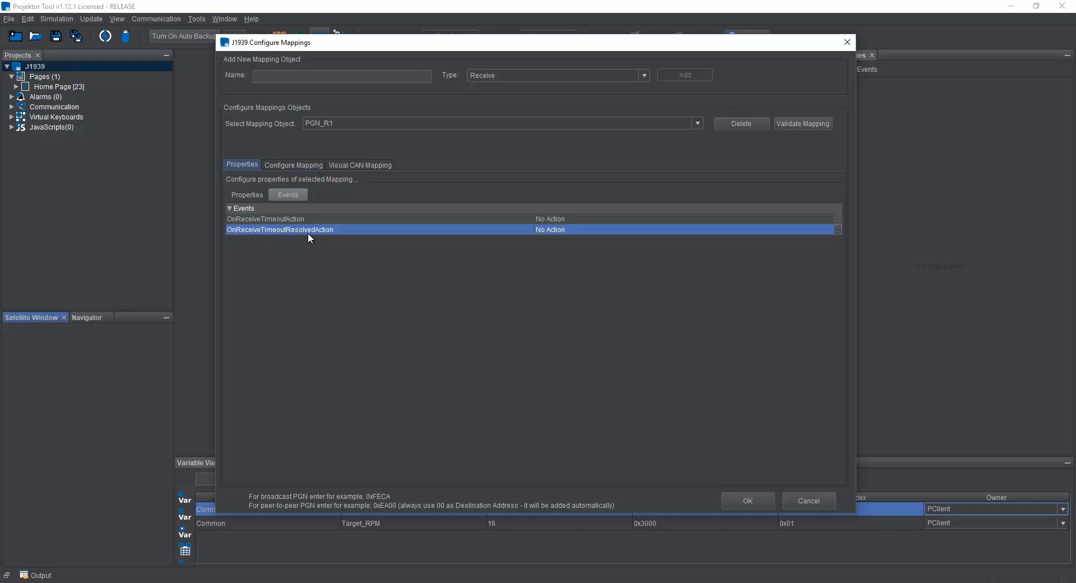
pyautogui.click(838, 219)
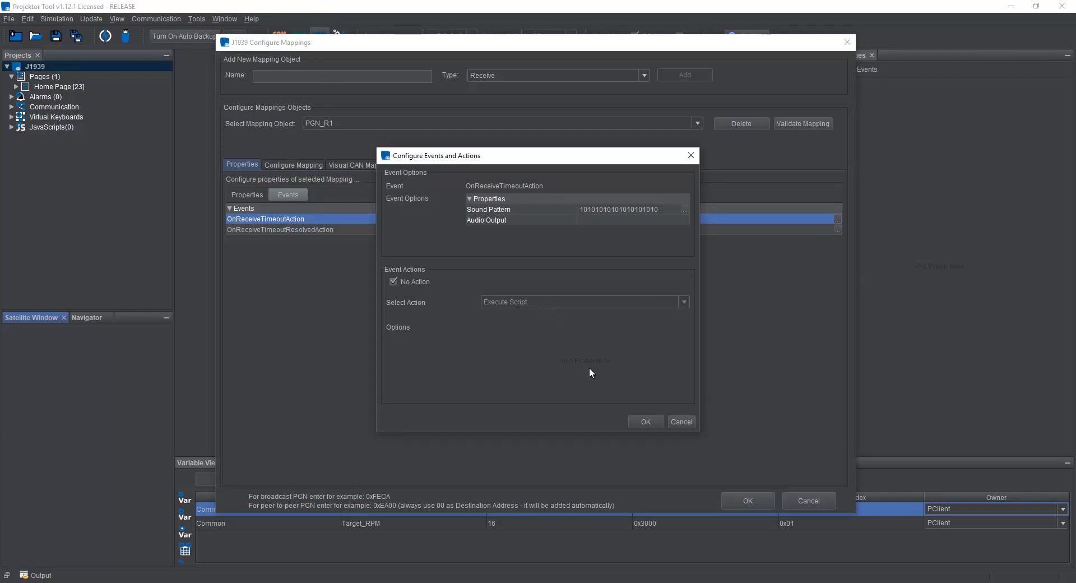
pyautogui.click(678, 424)
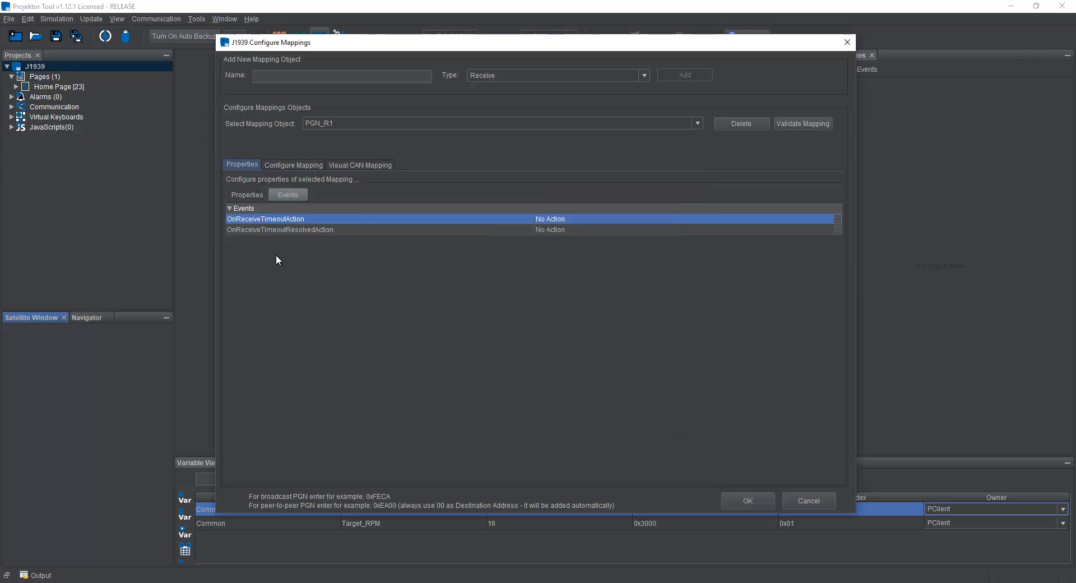
# Look at PGN_R1's OnReceiveTimeoutResolvedAction event and set its Receive Timeout to 0.
pyautogui.click(307, 230)
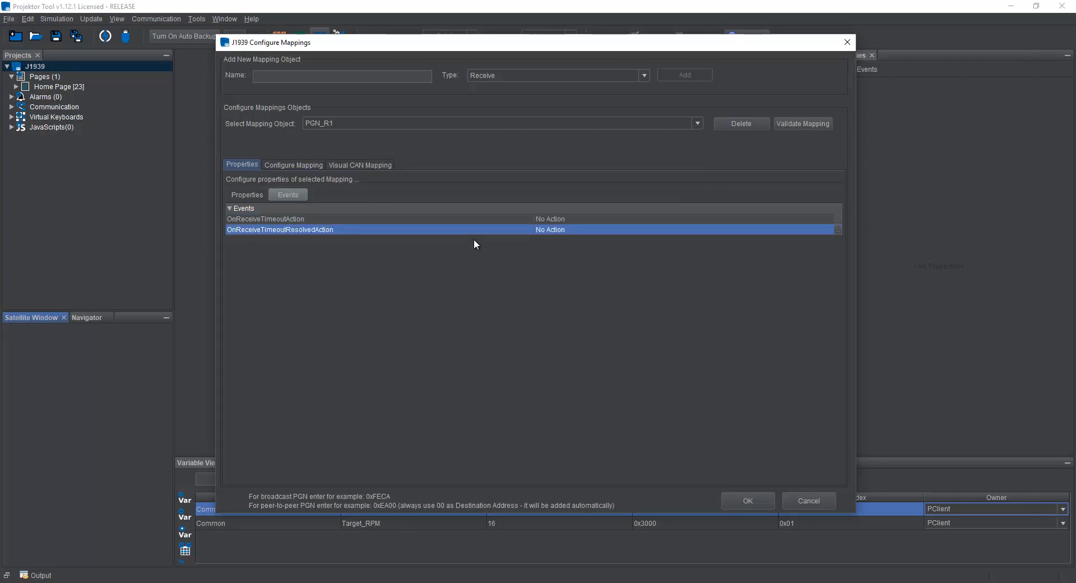
pyautogui.click(245, 196)
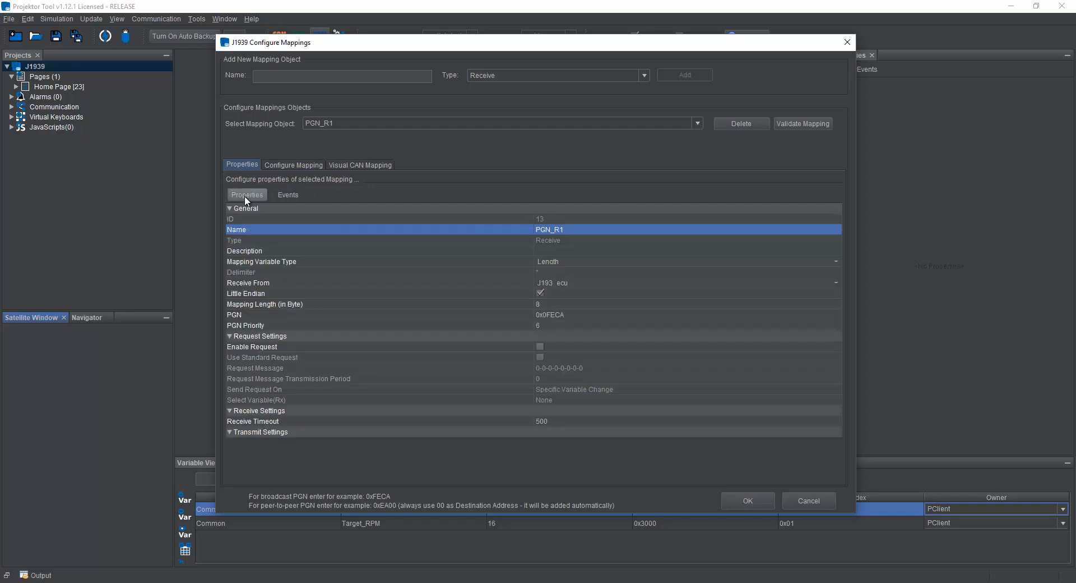
pyautogui.click(577, 424)
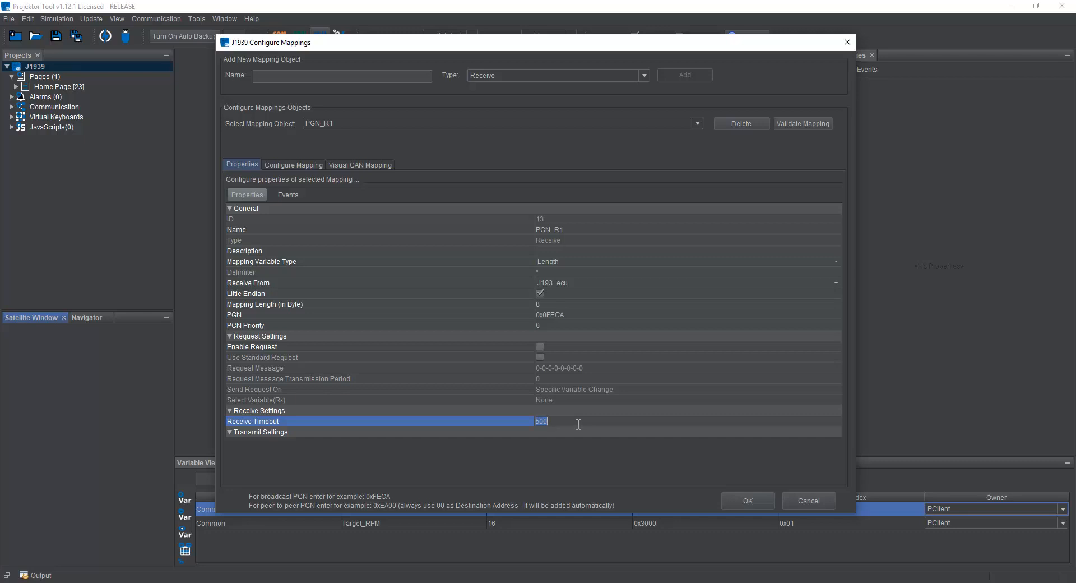
pyautogui.write('0')
pyautogui.press('Return')
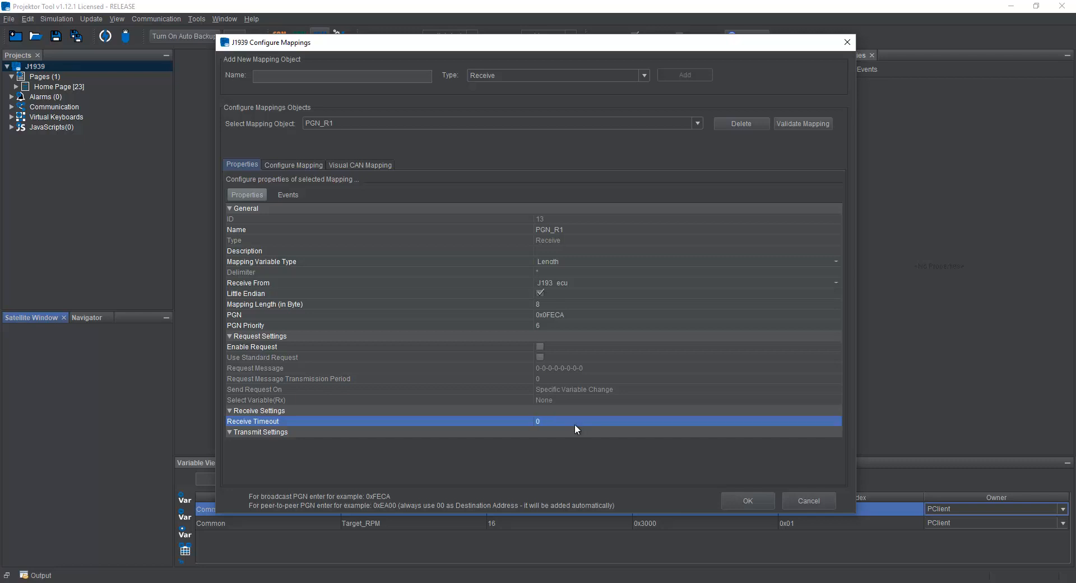
# Examine PGN_R1's visual CAN mapping grid from Byte 1 through Byte 1785 and return to its start.
pyautogui.click(375, 165)
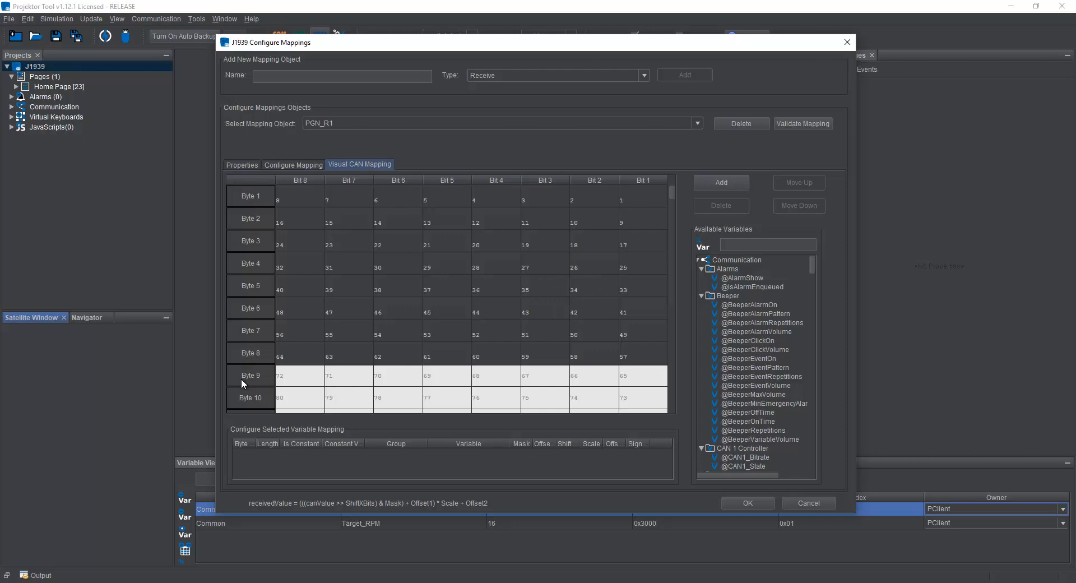
pyautogui.scroll(-12, 241, 335)
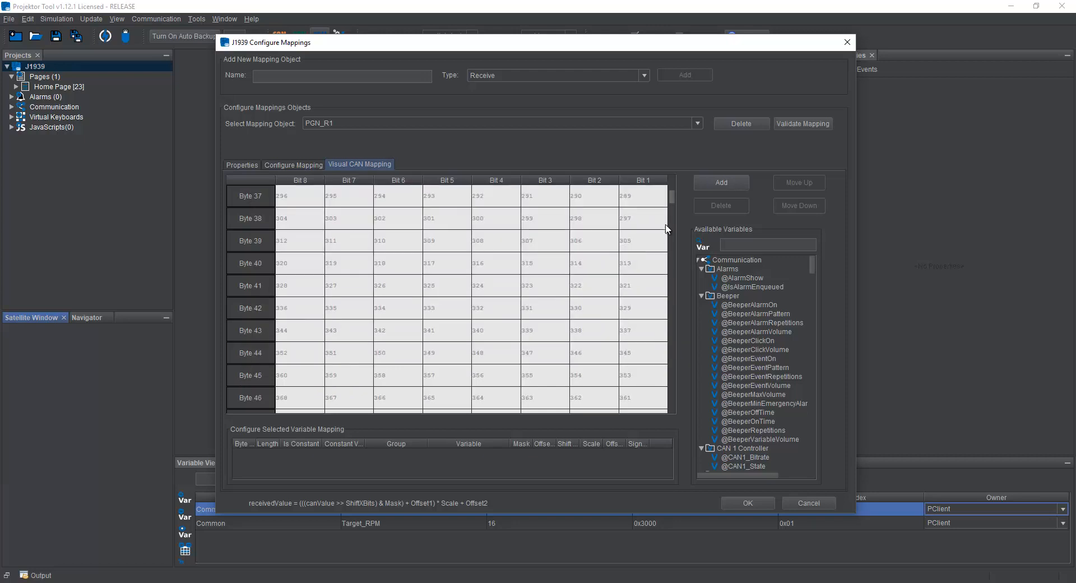
pyautogui.moveTo(671, 195); pyautogui.dragTo(669, 413)
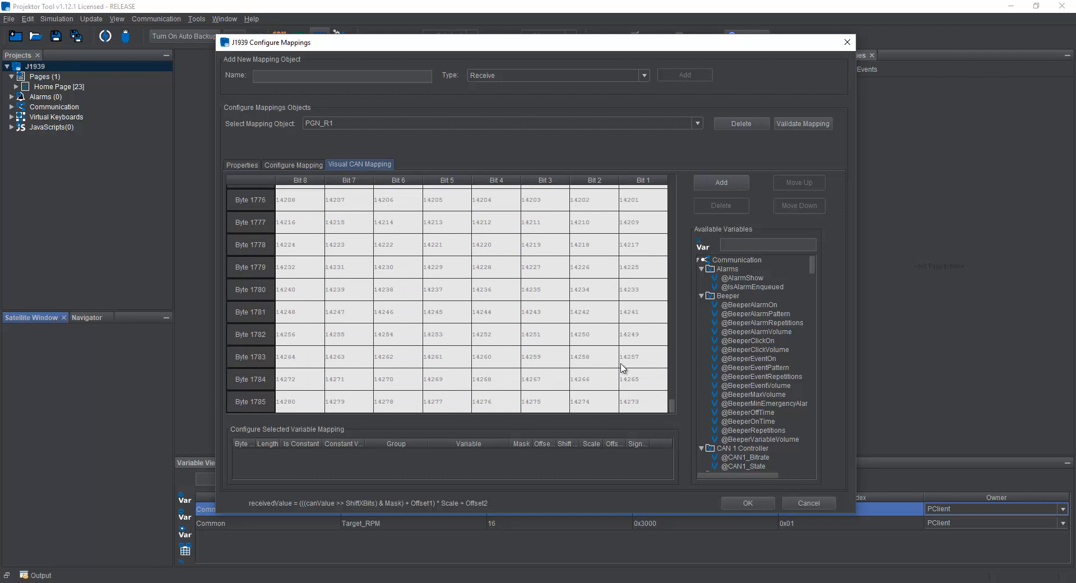
pyautogui.moveTo(671, 402); pyautogui.dragTo(676, 176)
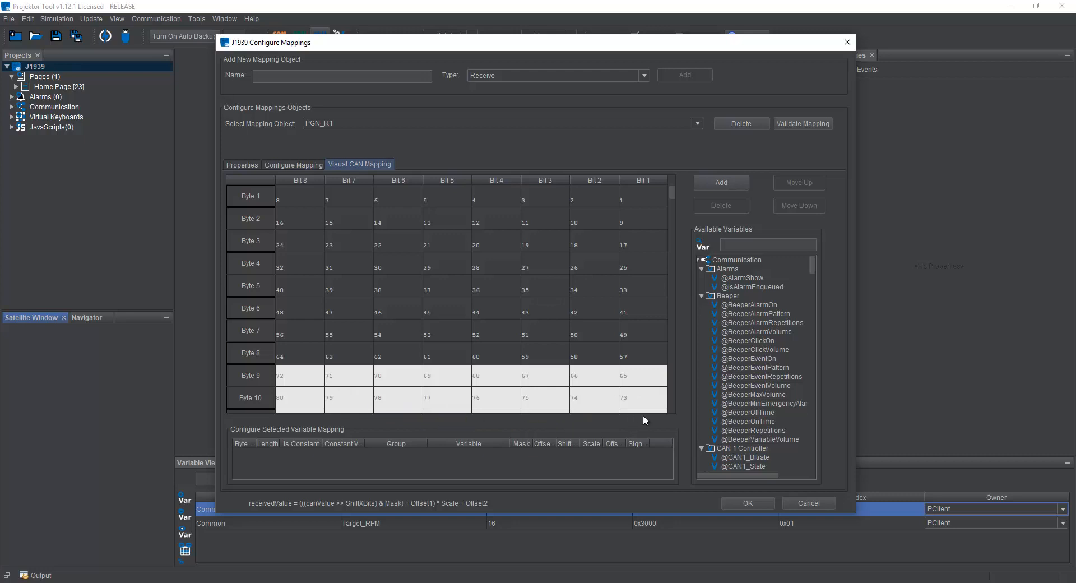
# Filter the available variables by rpm and map Actual_RPM to Bytes 3 and 4 of PGN_R1.
pyautogui.click(758, 248)
pyautogui.write('rp')
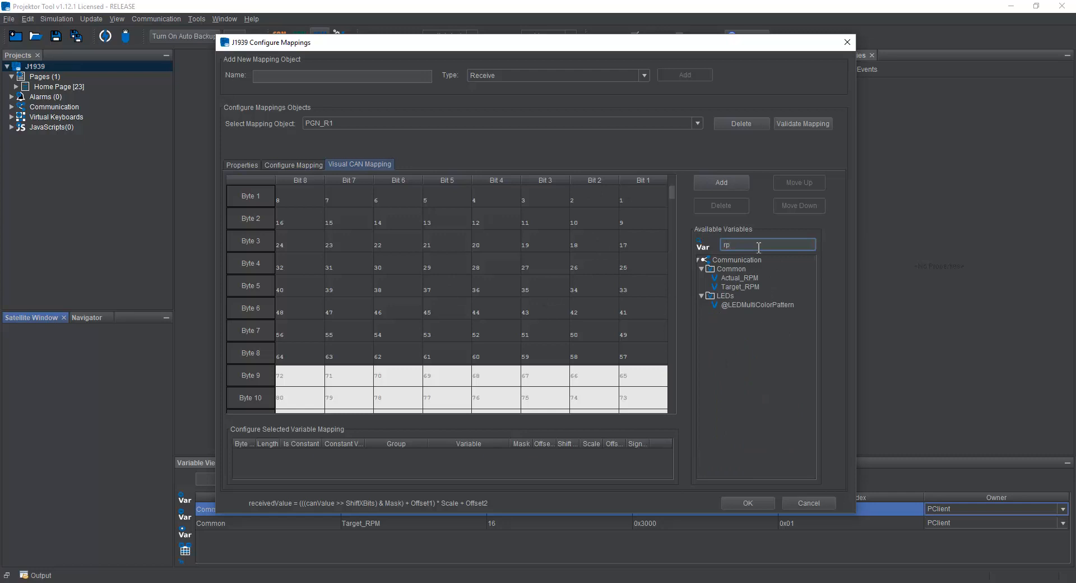
pyautogui.write('m')
pyautogui.click(740, 278)
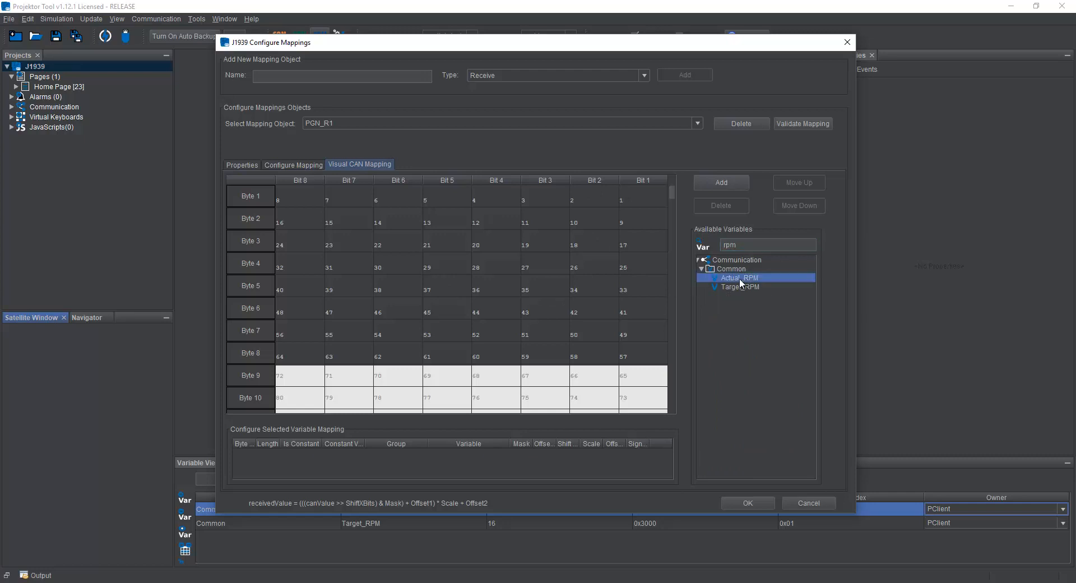
pyautogui.moveTo(740, 277); pyautogui.dragTo(634, 241)
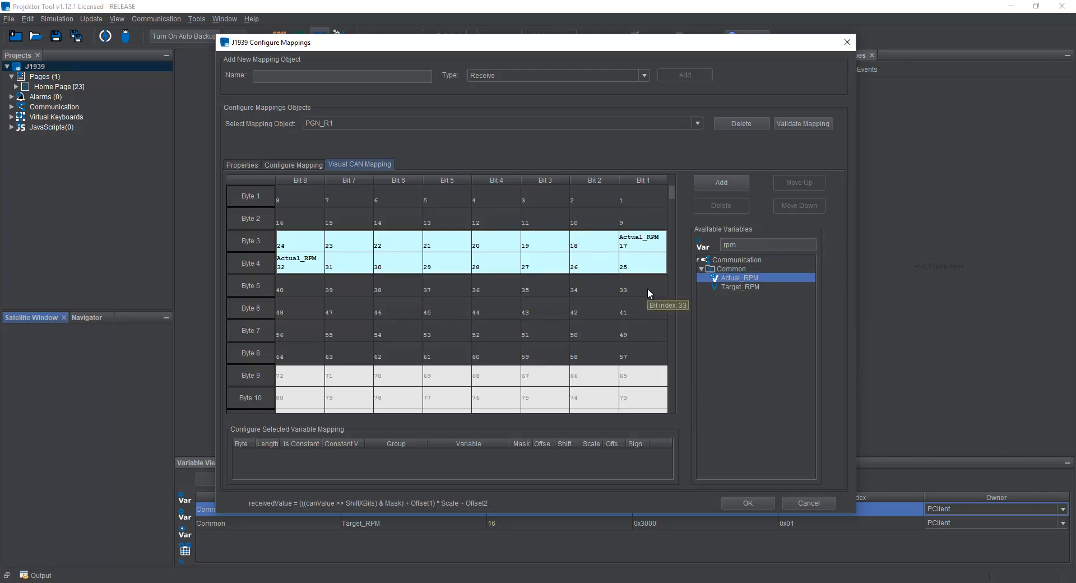
# Move the Actual_RPM mapping so that it starts at bit 6 of Byte 1.
pyautogui.moveTo(651, 254)
pyautogui.moveTo(668, 246); pyautogui.dragTo(404, 210)
pyautogui.click(434, 311)
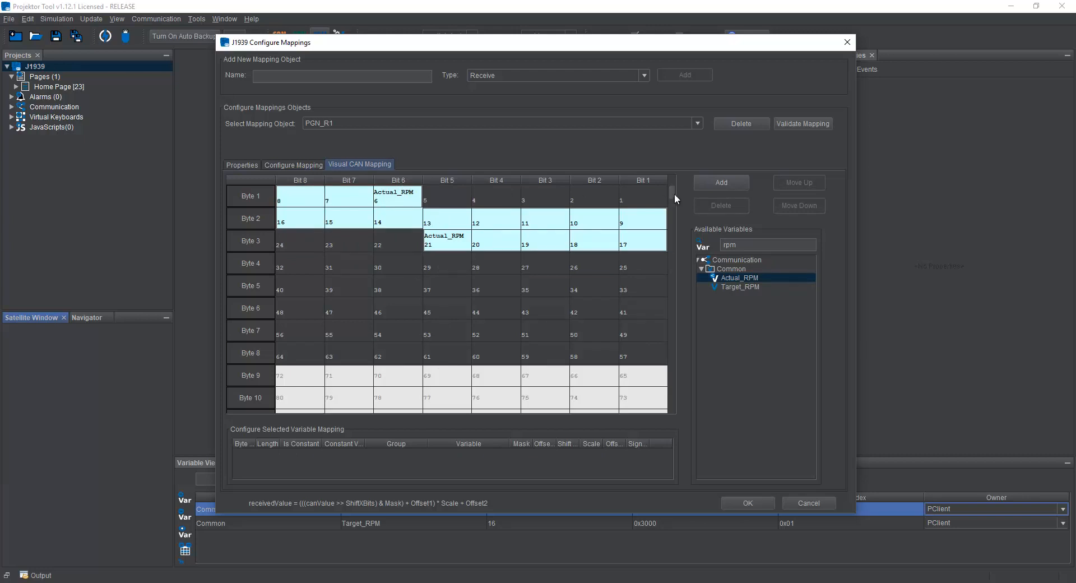
# Shift Actual_RPM to start at bit 22, and try mapping Target_RPM to Bytes 1 and 2 before deleting that mapping.
pyautogui.click(430, 216)
pyautogui.moveTo(430, 218); pyautogui.dragTo(644, 204)
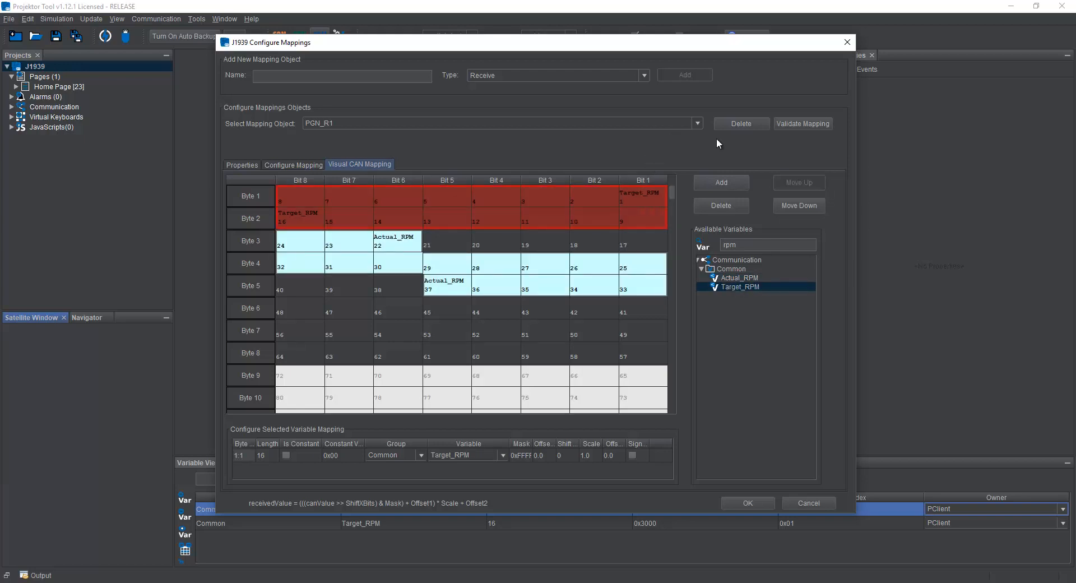
pyautogui.press('Delete')
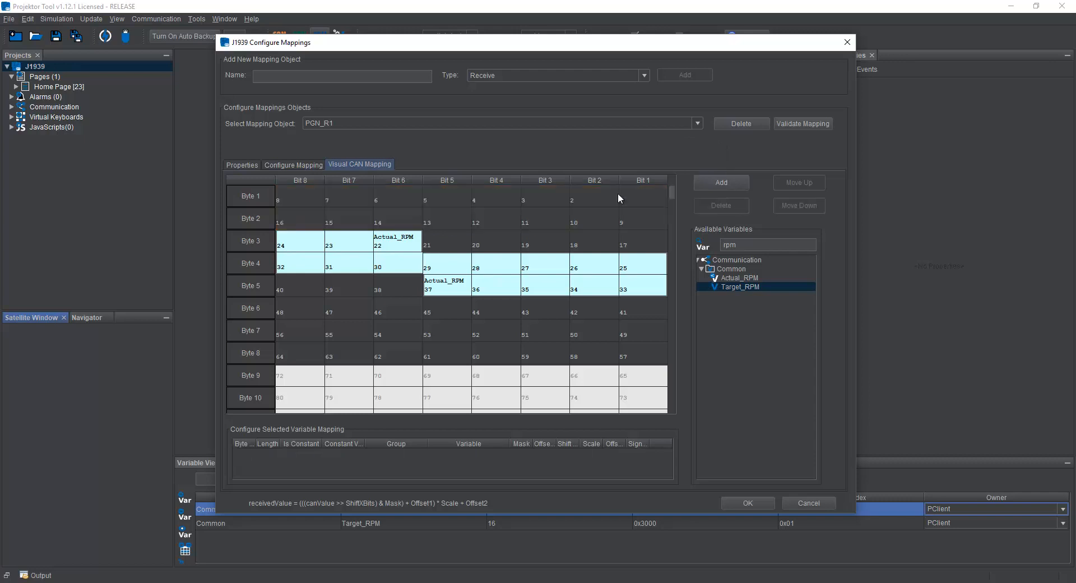
# Move the Actual_RPM mapping to start at bit 1, filling Bytes 1 and 2.
pyautogui.click(396, 247)
pyautogui.moveTo(451, 246); pyautogui.dragTo(649, 212)
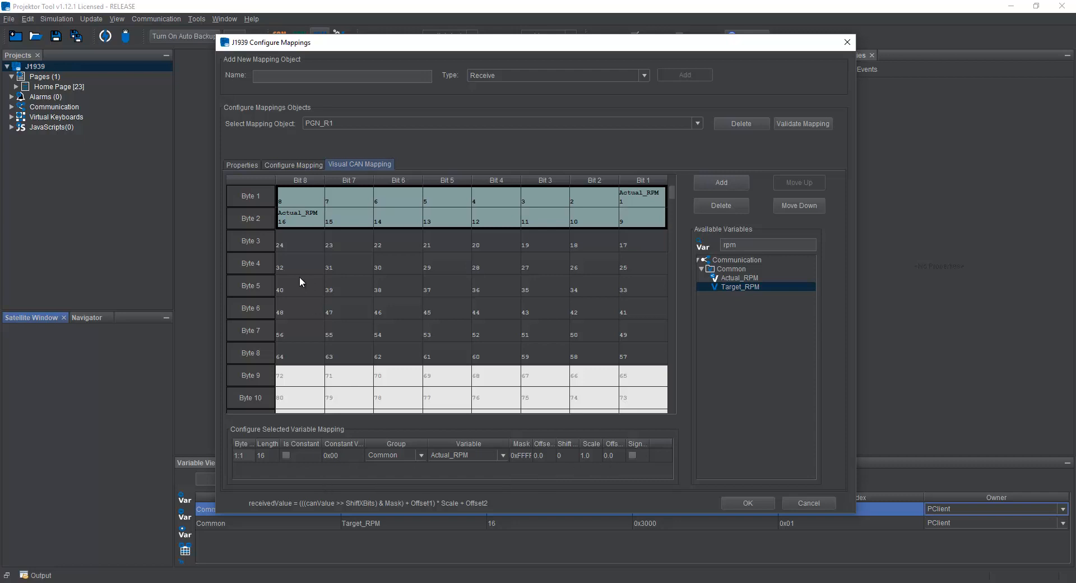
pyautogui.click(564, 242)
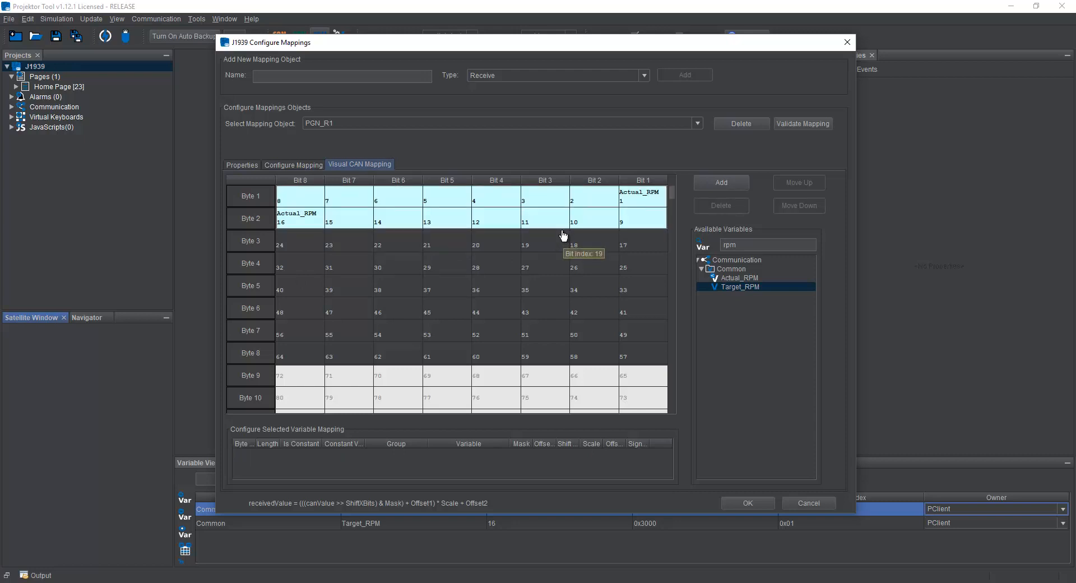
# Set the length of the Actual_RPM mapping to 8 bits.
pyautogui.moveTo(569, 224)
pyautogui.click(413, 221)
pyautogui.doubleClick(270, 457)
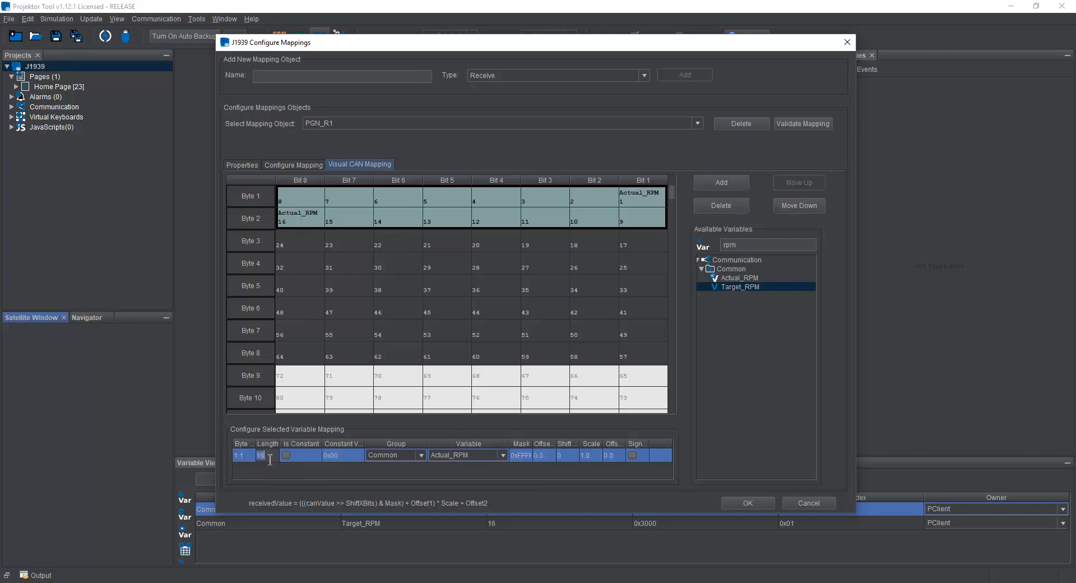
pyautogui.write('8')
pyautogui.press('Return')
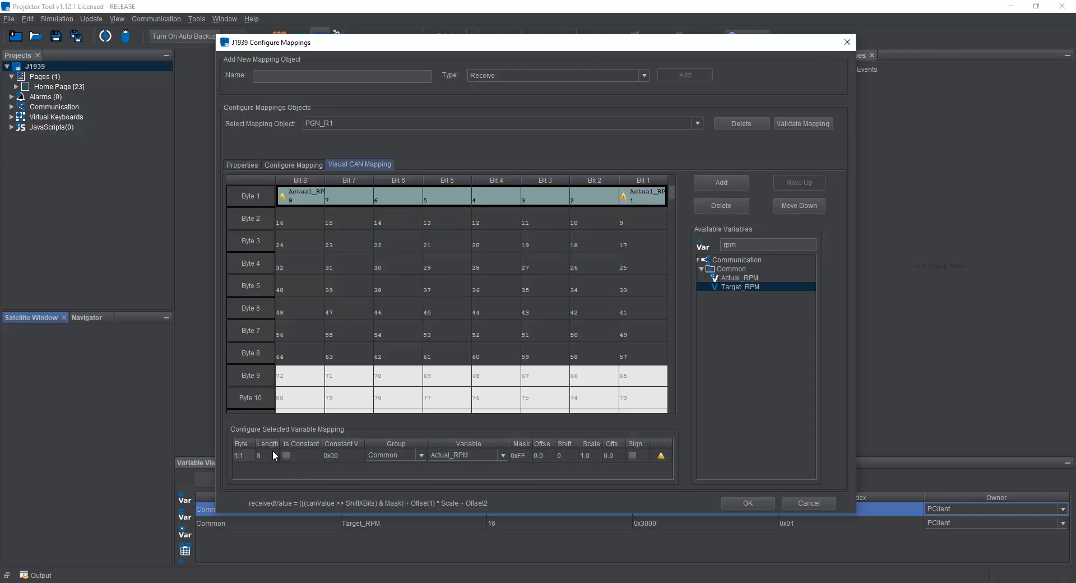
# Restore the length of the Actual_RPM mapping to 16 bits.
pyautogui.moveTo(307, 204)
pyautogui.click(268, 455)
pyautogui.write('1')
pyautogui.write('6')
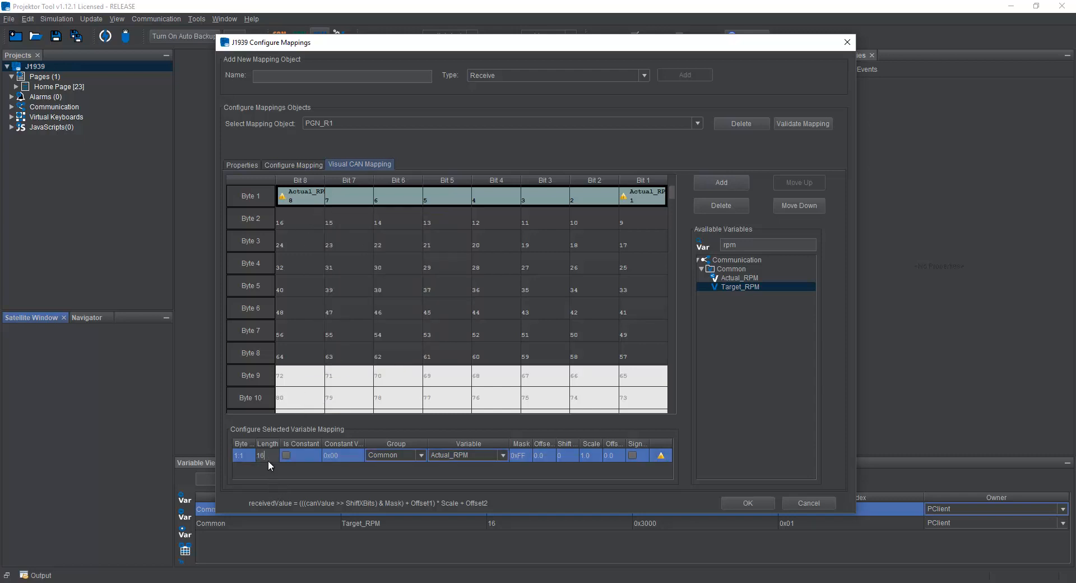
pyautogui.press('Return')
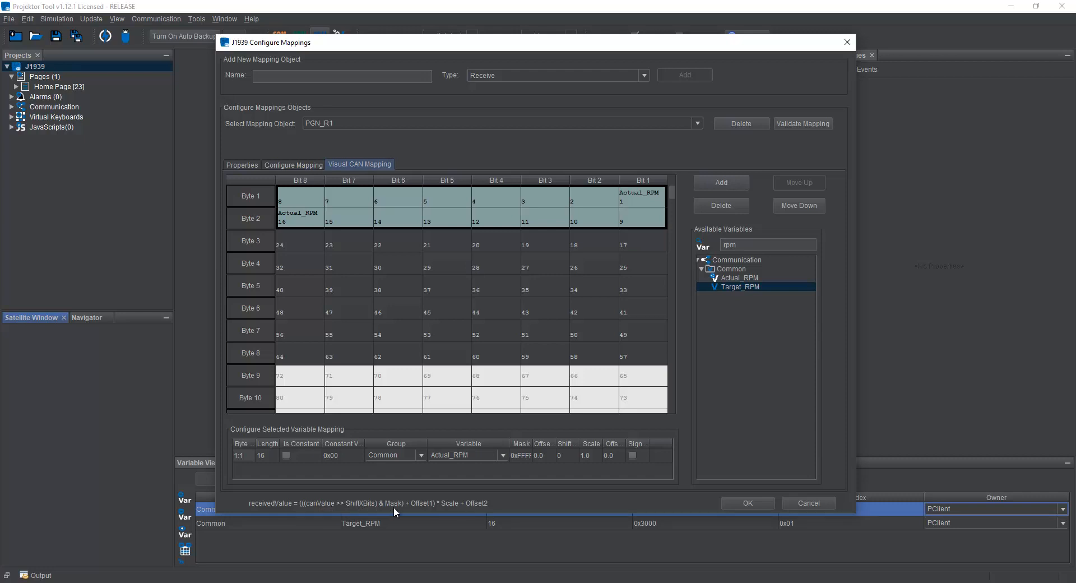
# Inspect the Actual_RPM mapping's mask, accept the J1939 mapping configuration, and select Actual_RPM in the project's variable list.
pyautogui.doubleClick(524, 456)
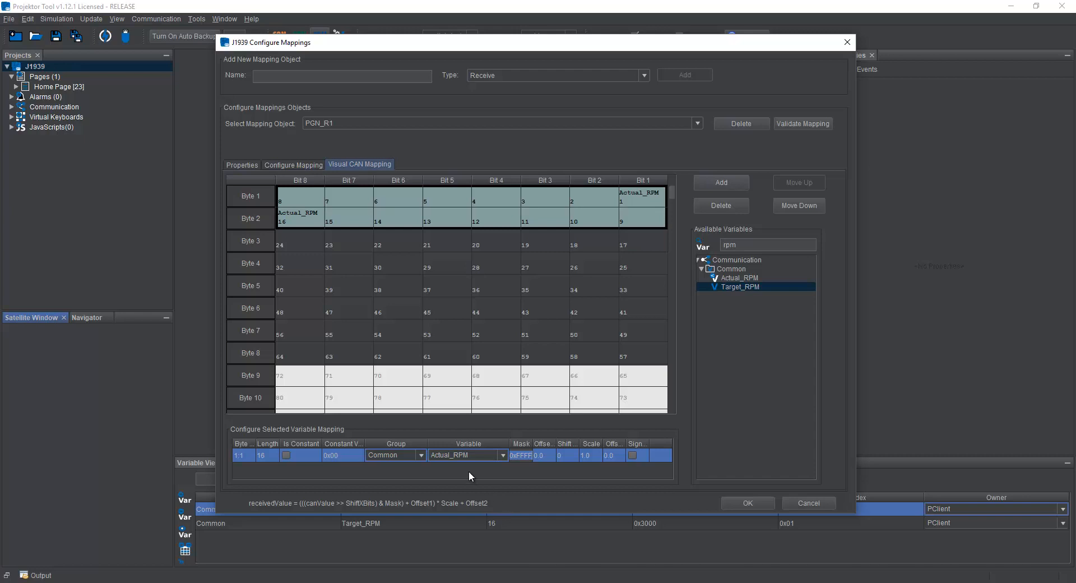
pyautogui.click(472, 212)
pyautogui.click(738, 503)
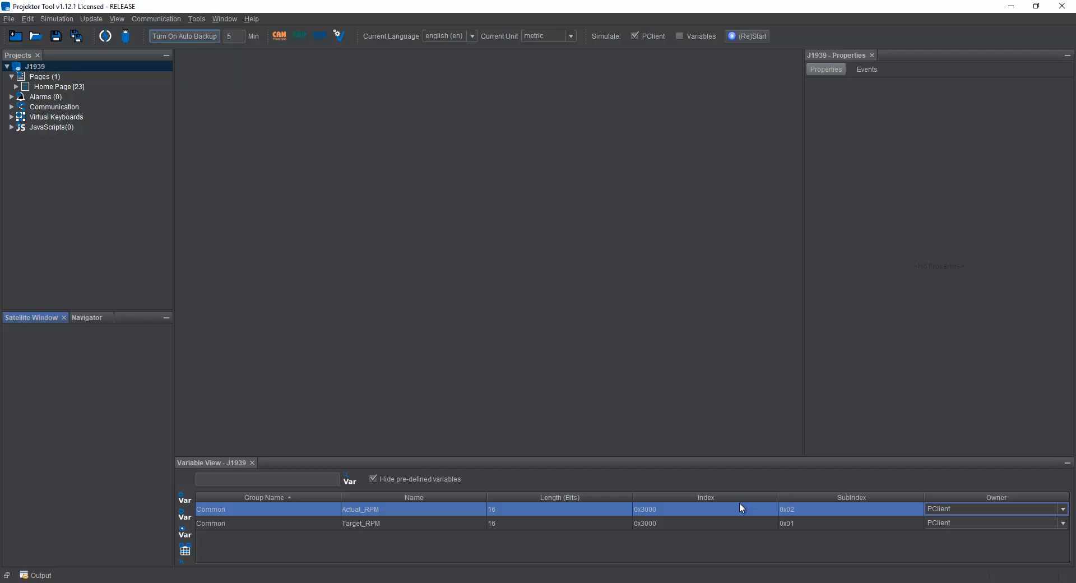
pyautogui.click(394, 510)
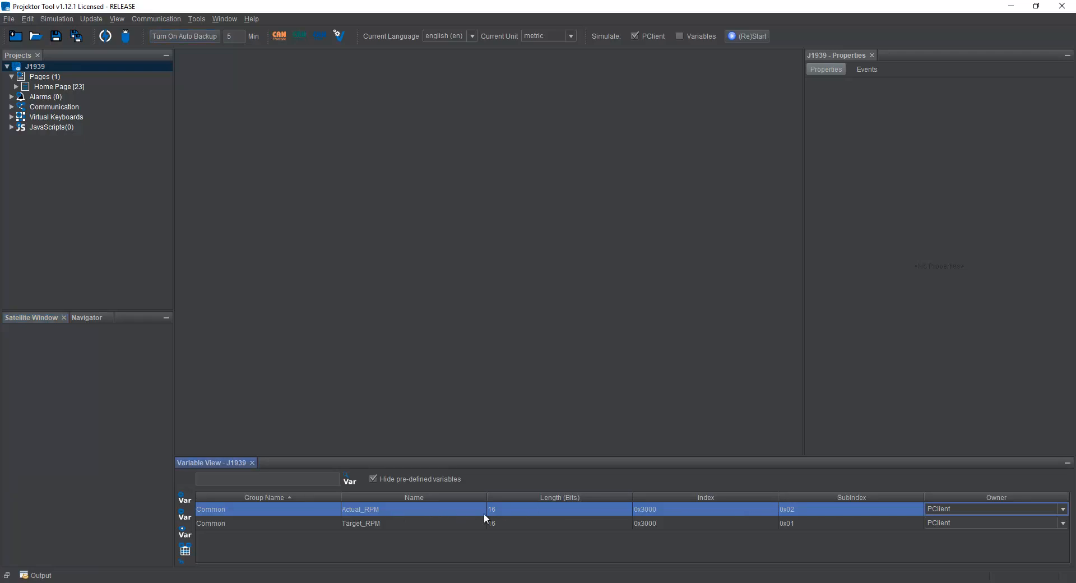